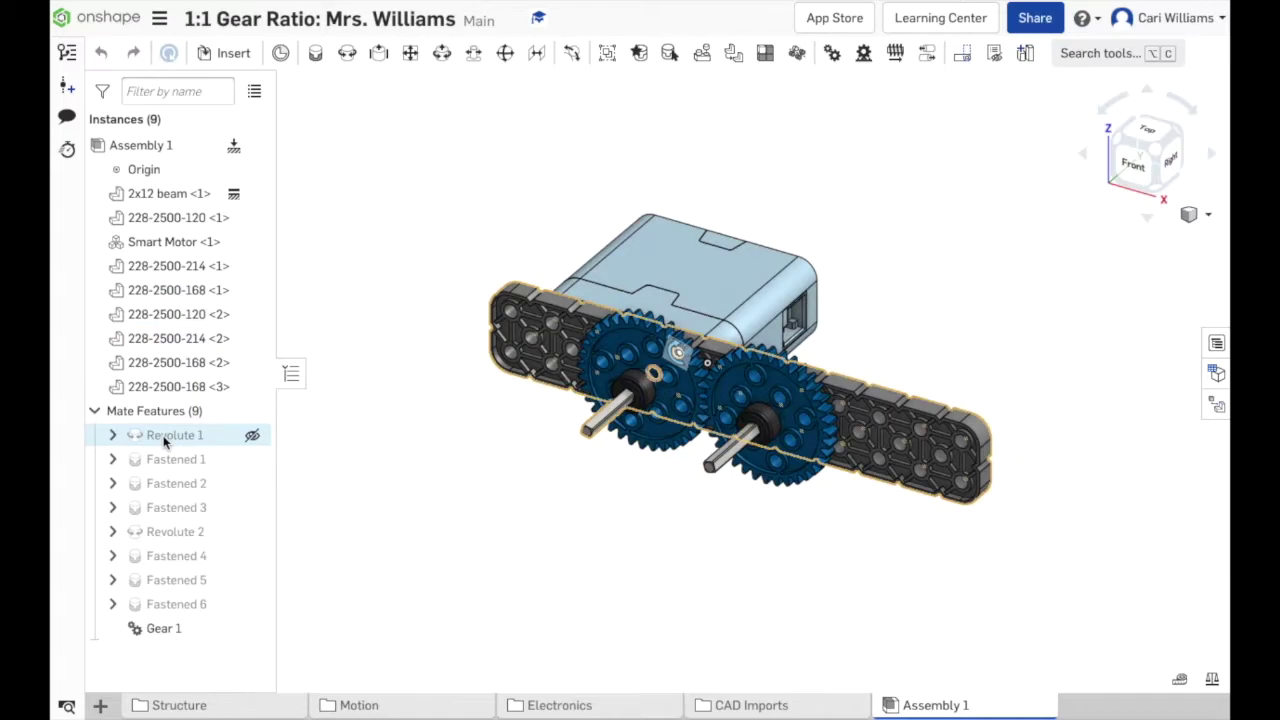
{"action": "mouse_move", "coordinate": [165, 441]}
{"action": "mouse_move", "coordinate": [165, 463]}
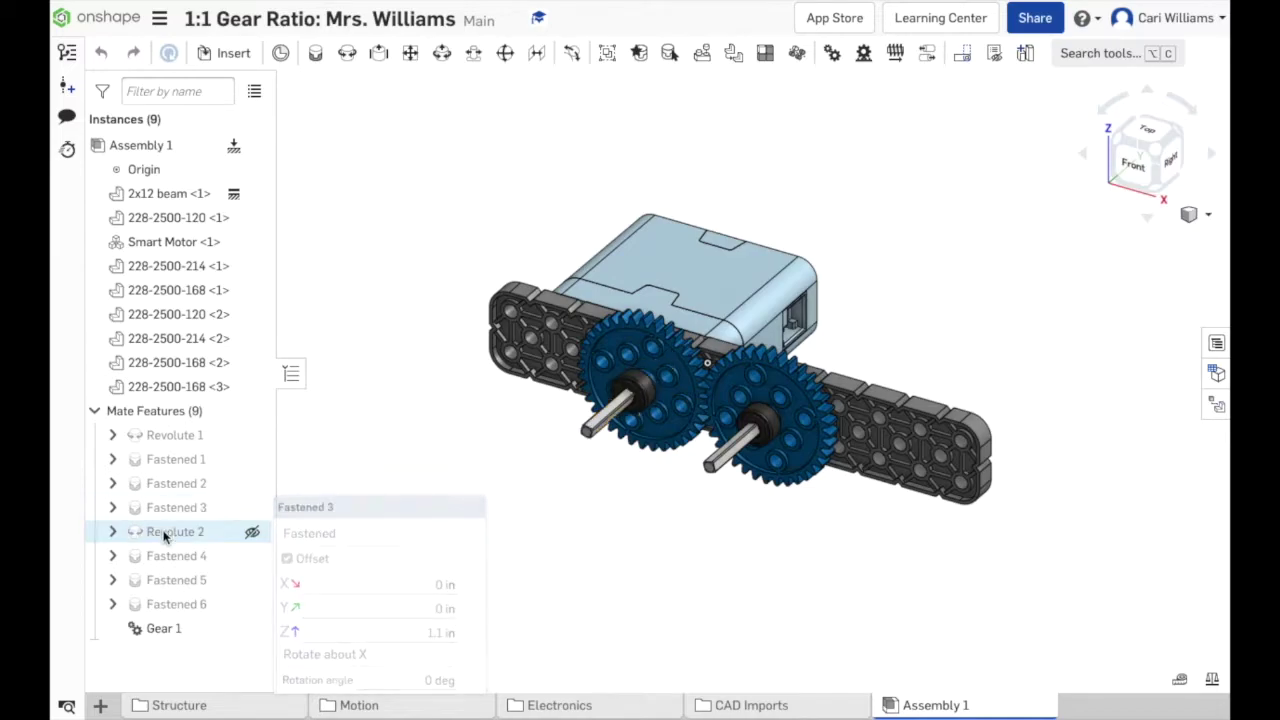
{"action": "mouse_move", "coordinate": [165, 565]}
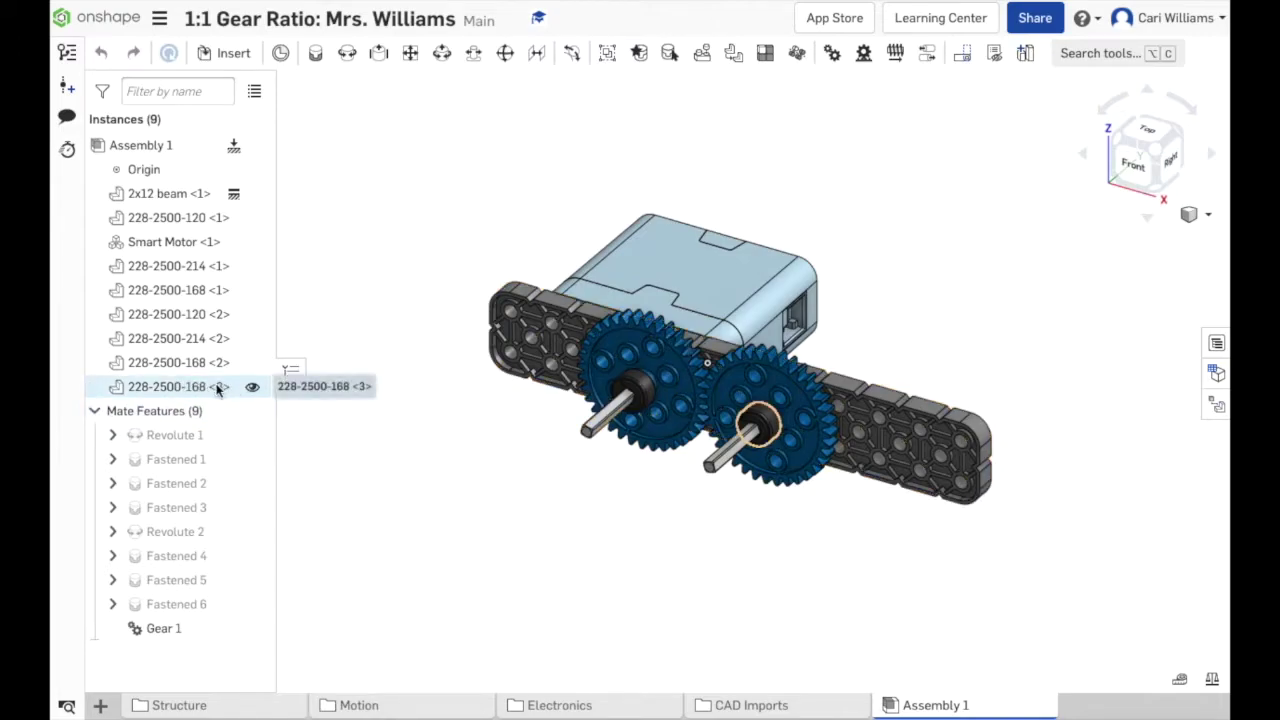
{"action": "right_click", "coordinate": [249, 390]}
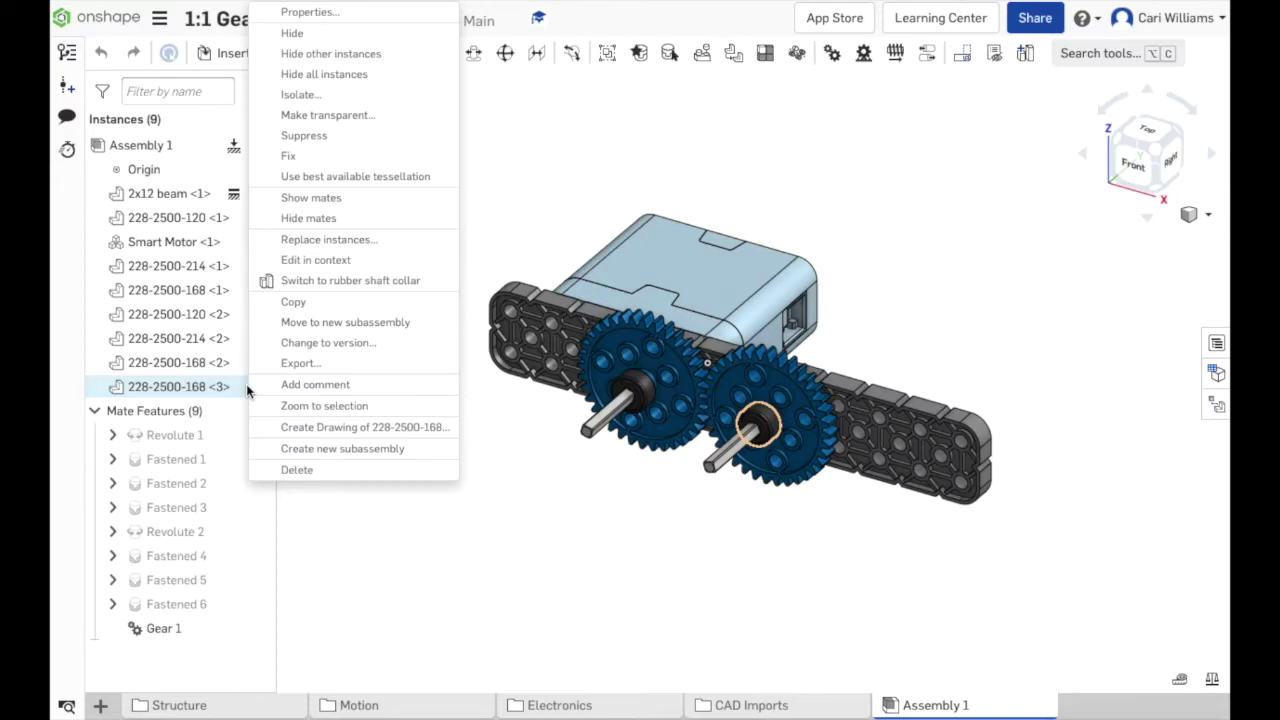
{"action": "left_click", "coordinate": [282, 472]}
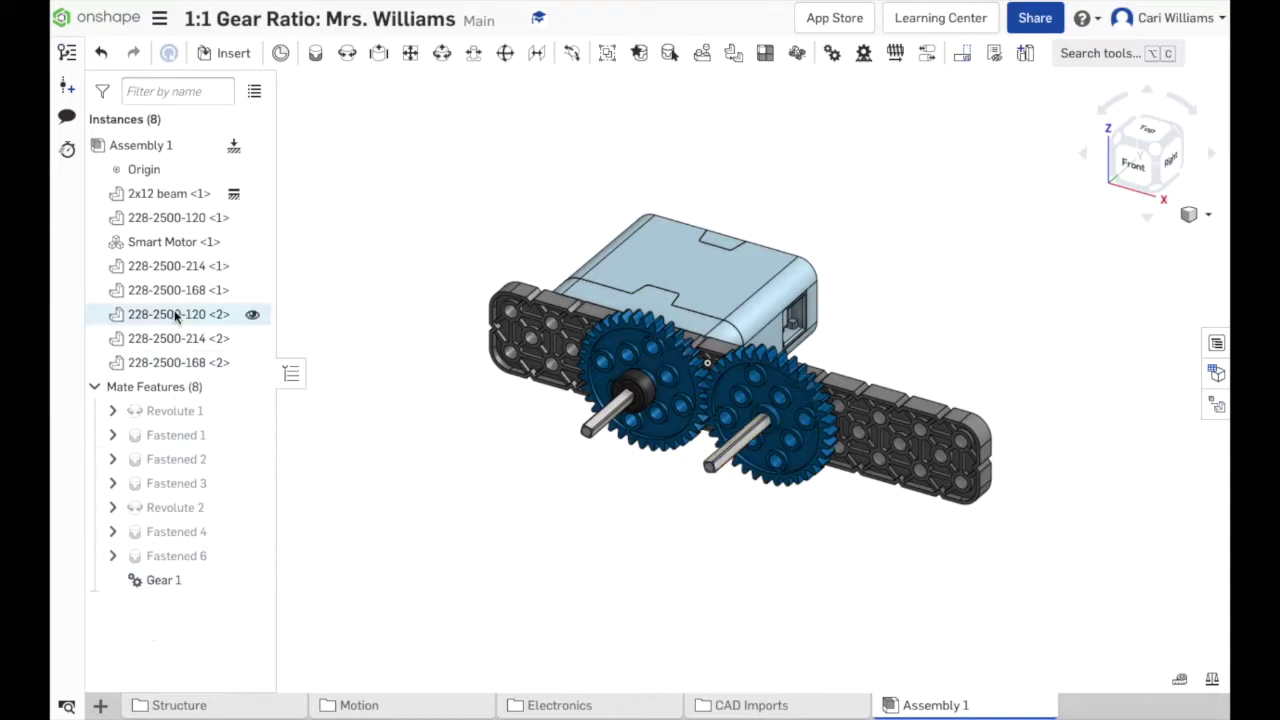
{"action": "right_click", "coordinate": [219, 368]}
{"action": "left_click", "coordinate": [253, 470]}
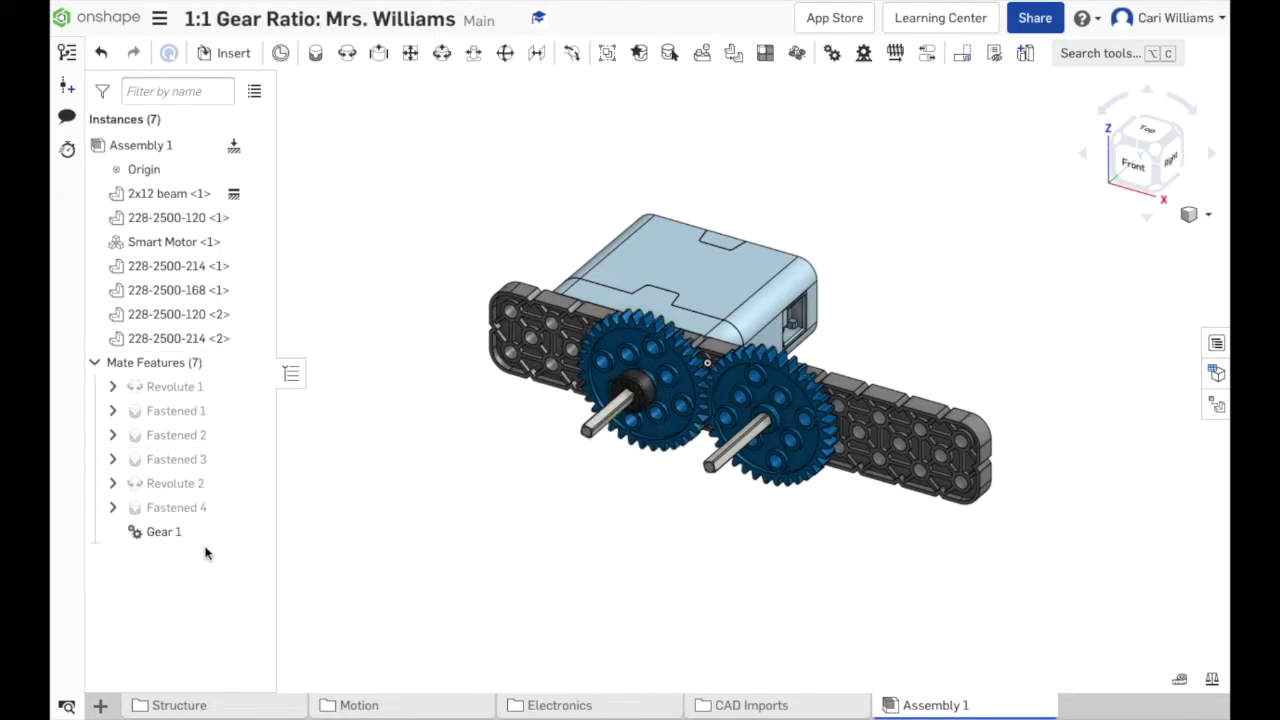
{"action": "right_click", "coordinate": [224, 341]}
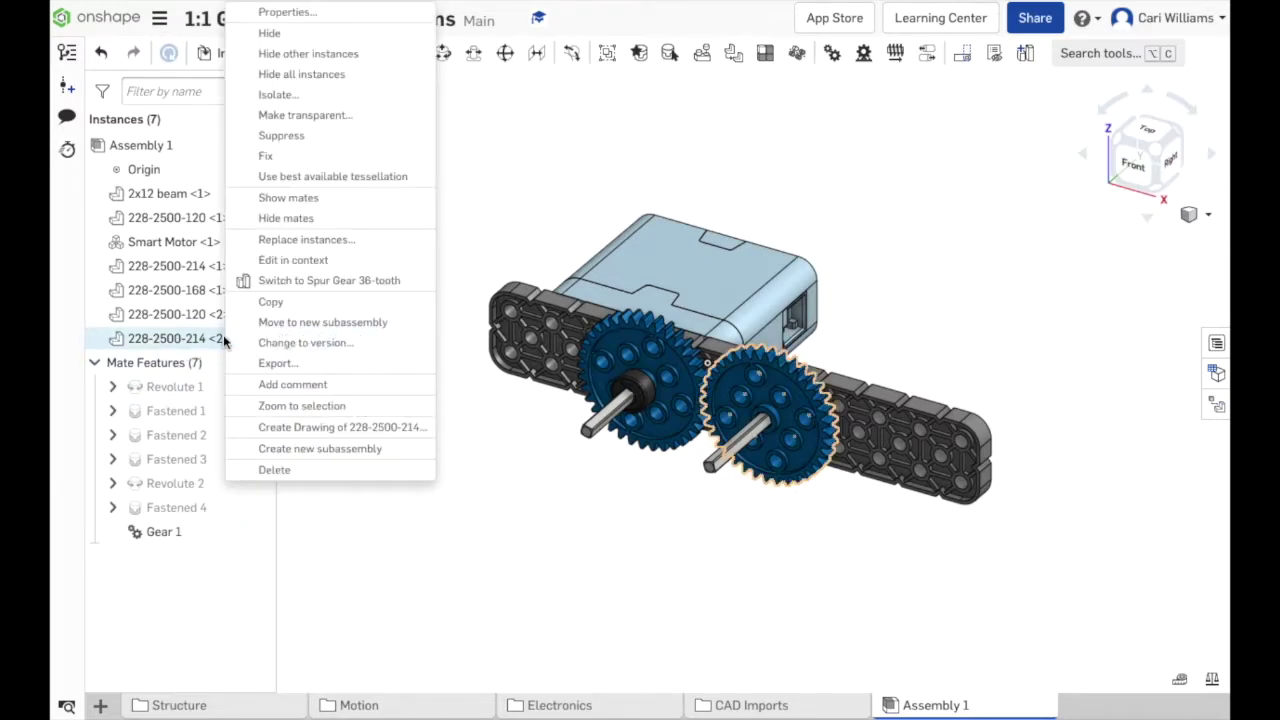
{"action": "left_click", "coordinate": [264, 468]}
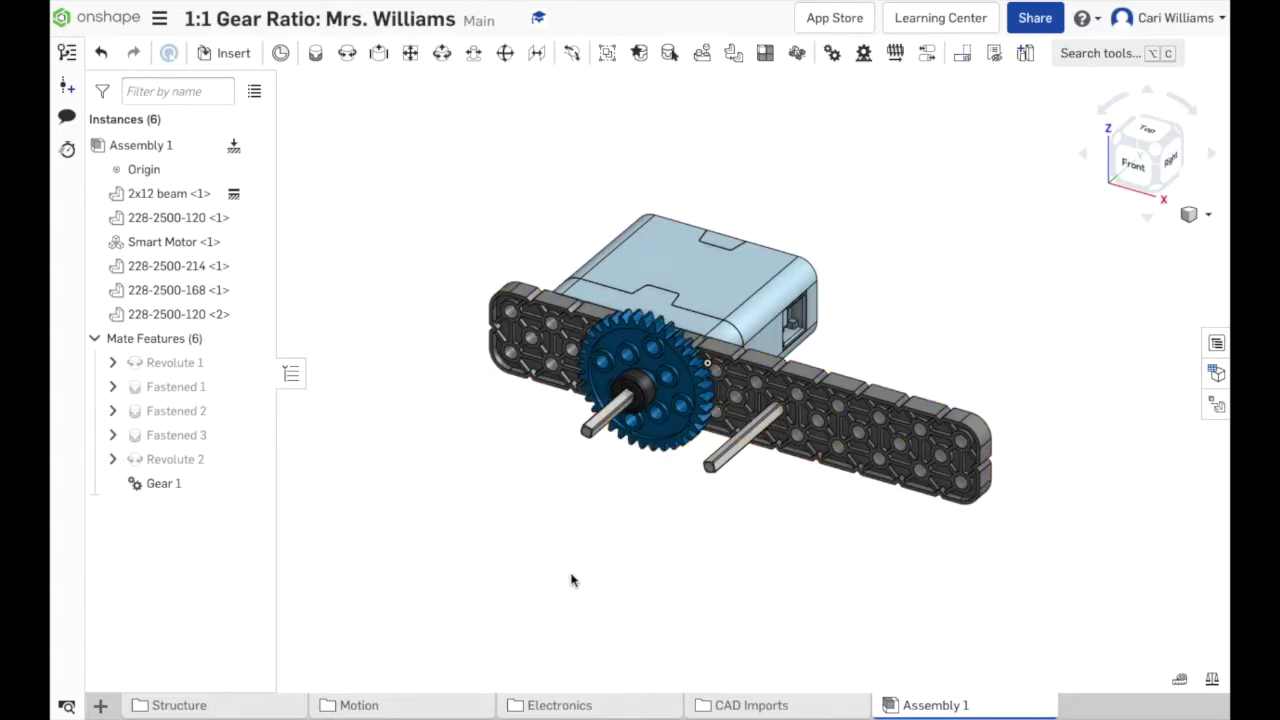
Delete the Gear 1 relation and the Revolute 2 mate from Mate Features.
{"action": "left_click", "coordinate": [716, 467]}
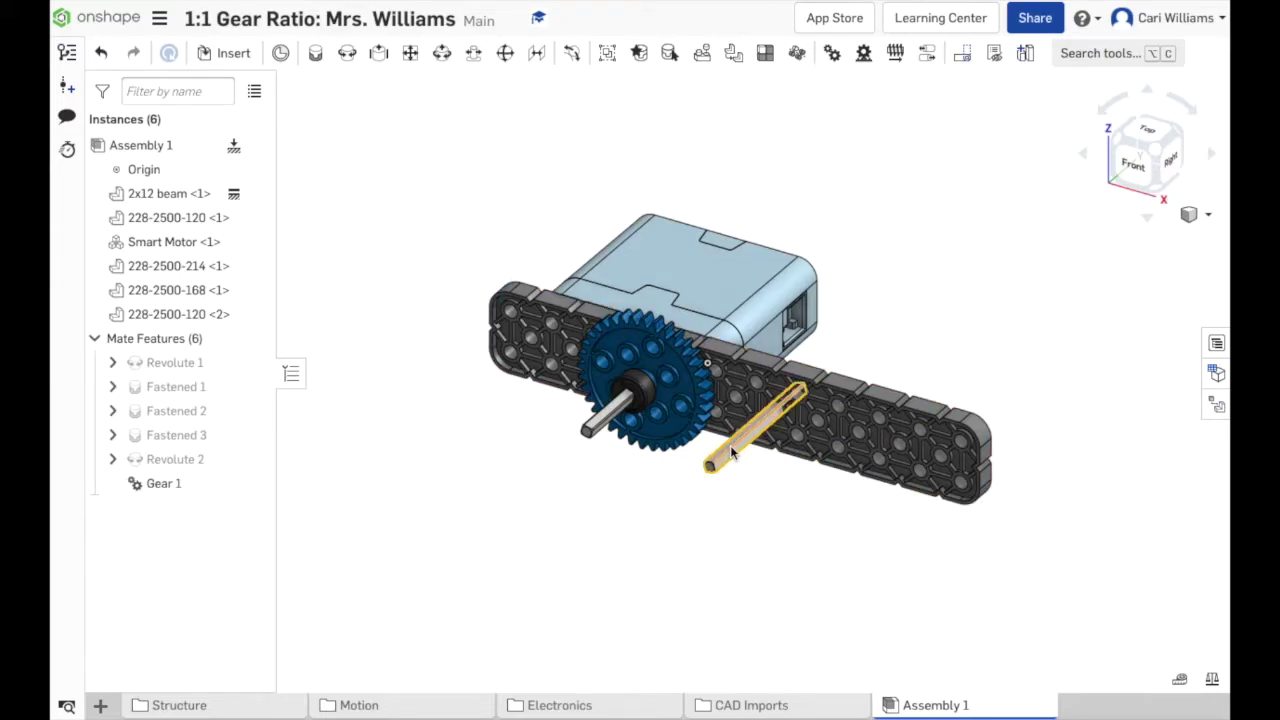
{"action": "left_click", "coordinate": [323, 471]}
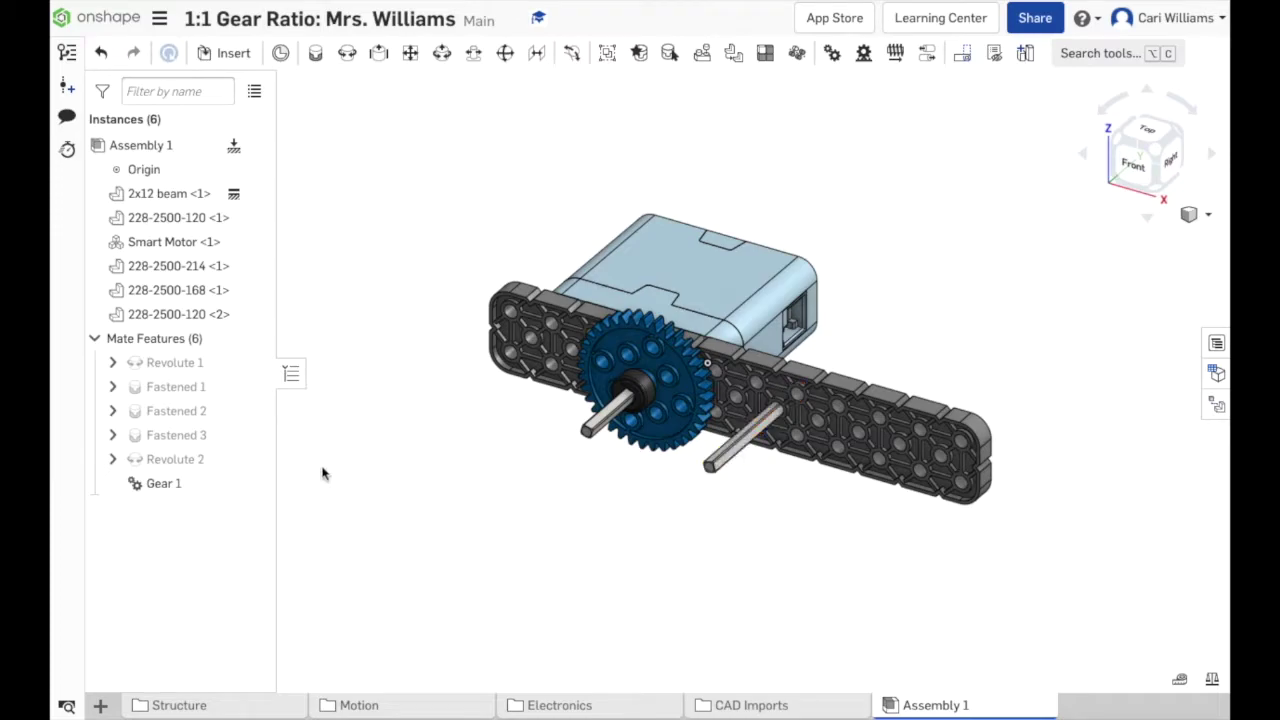
{"action": "right_click", "coordinate": [174, 486]}
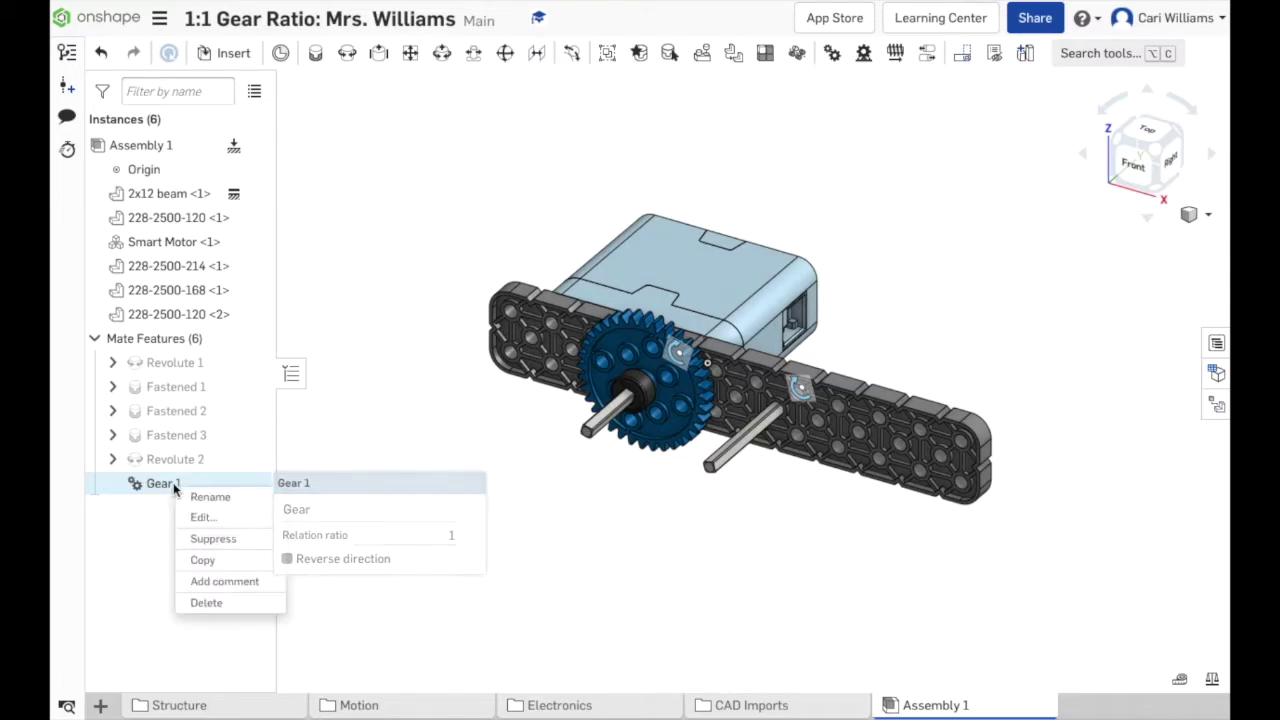
{"action": "left_click", "coordinate": [203, 604]}
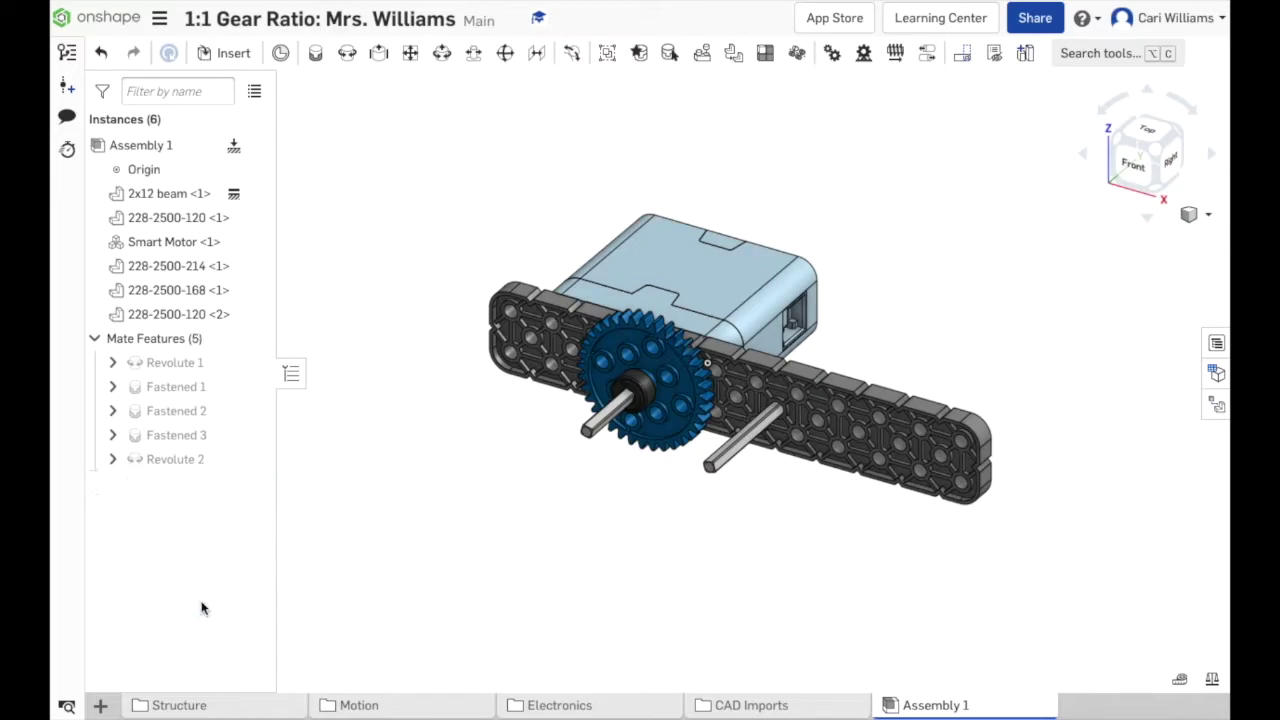
{"action": "right_click", "coordinate": [187, 461]}
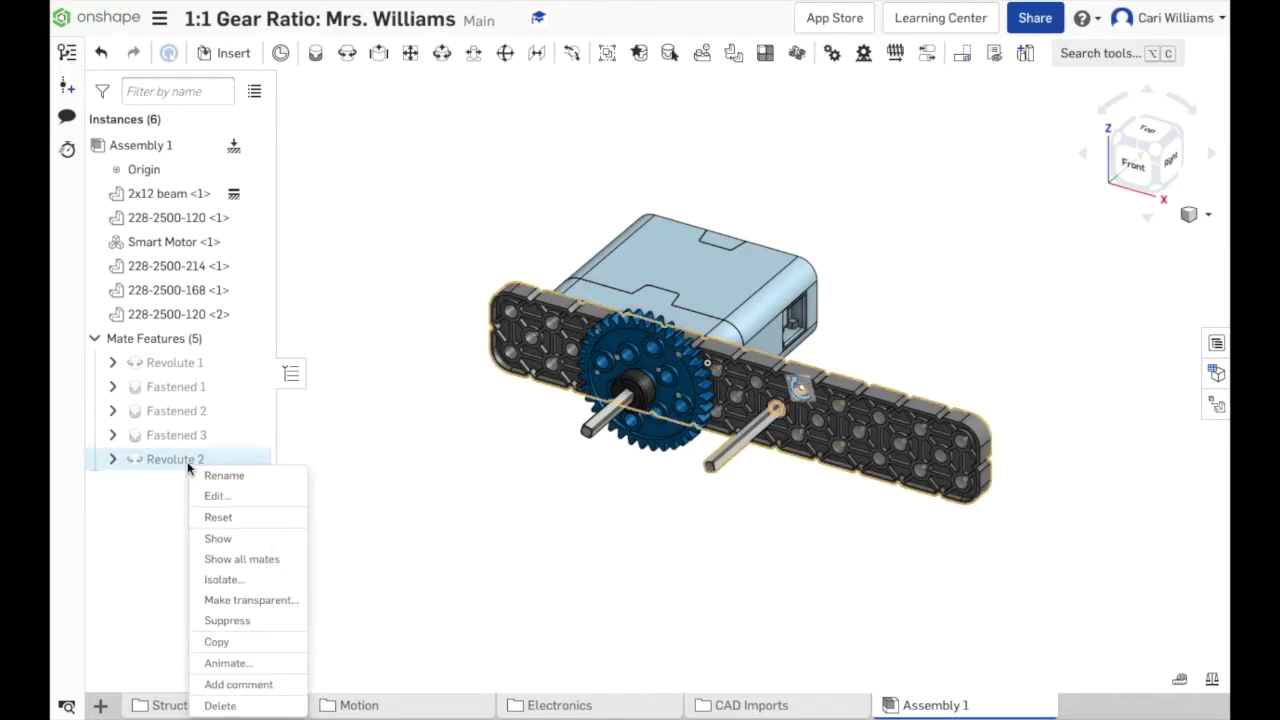
{"action": "left_click", "coordinate": [219, 706]}
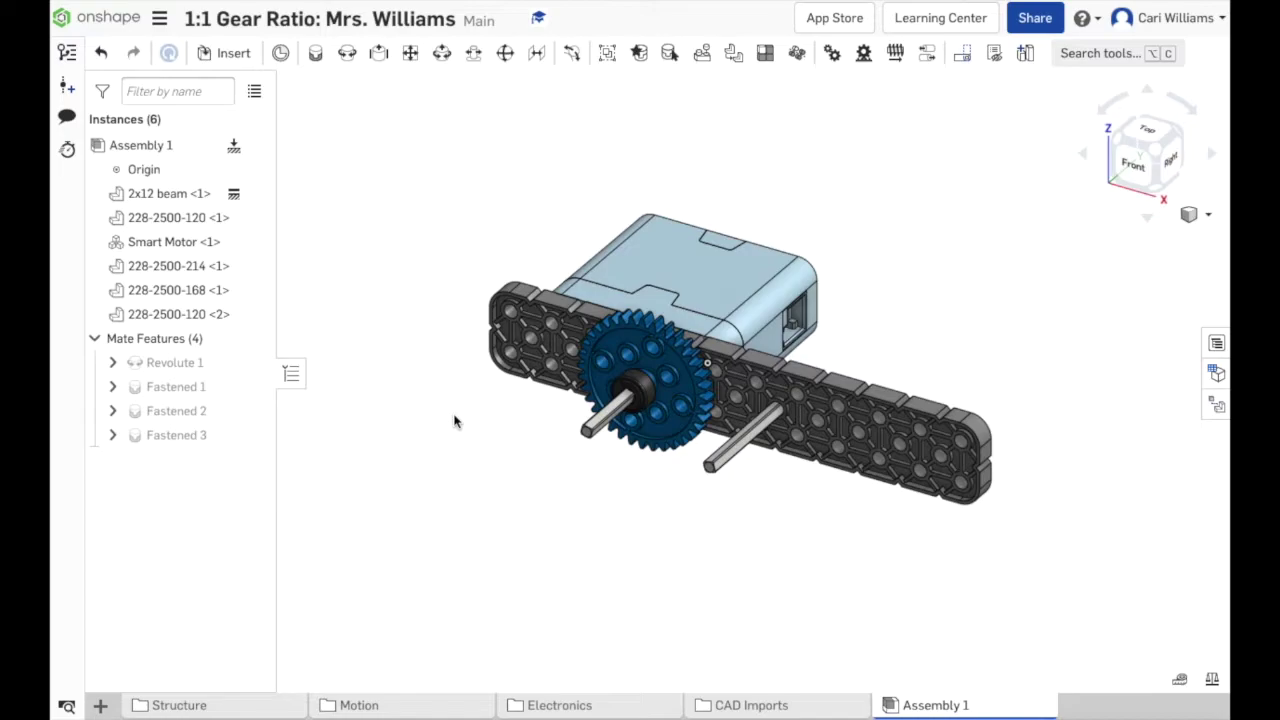
{"action": "left_click", "coordinate": [736, 448]}
{"action": "left_click_drag", "start_coordinate": [729, 445], "coordinate": [581, 543]}
{"action": "left_click_drag", "start_coordinate": [783, 438], "coordinate": [562, 582]}
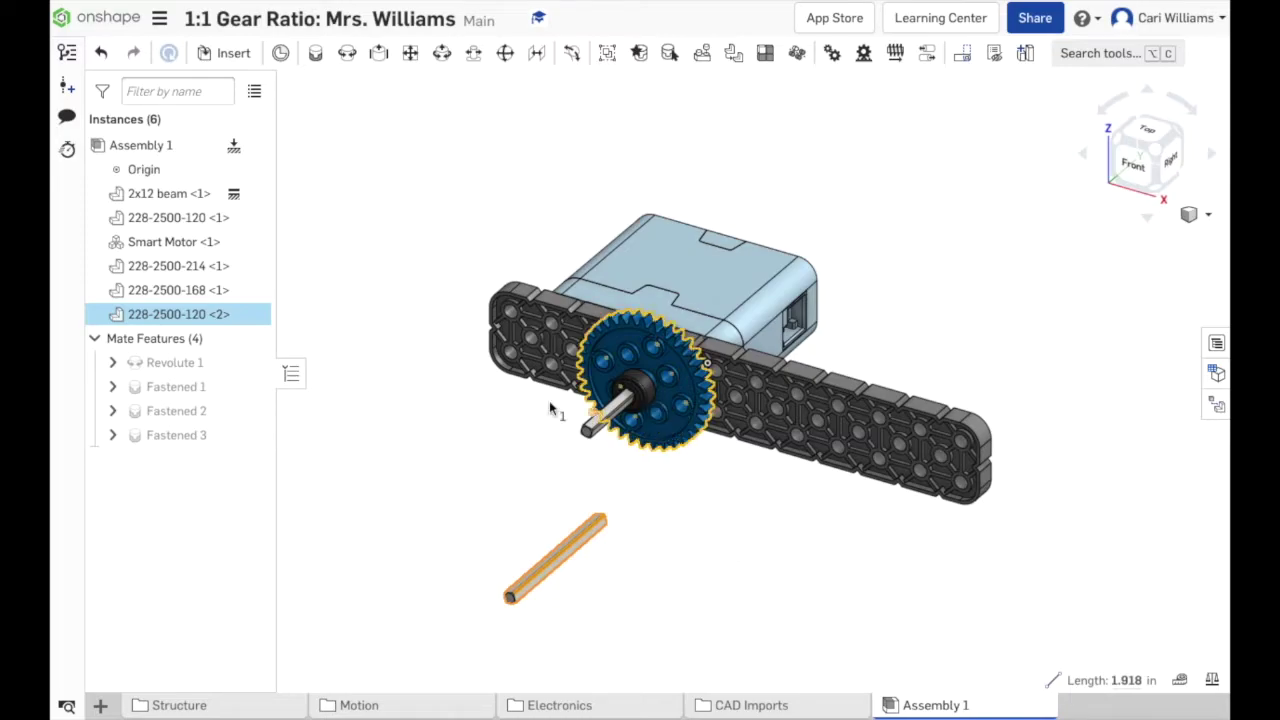
Insert a Spur Gear 12-tooth below the beam and a Spur Gear 60-tooth above its right end.
{"action": "left_click", "coordinate": [229, 54]}
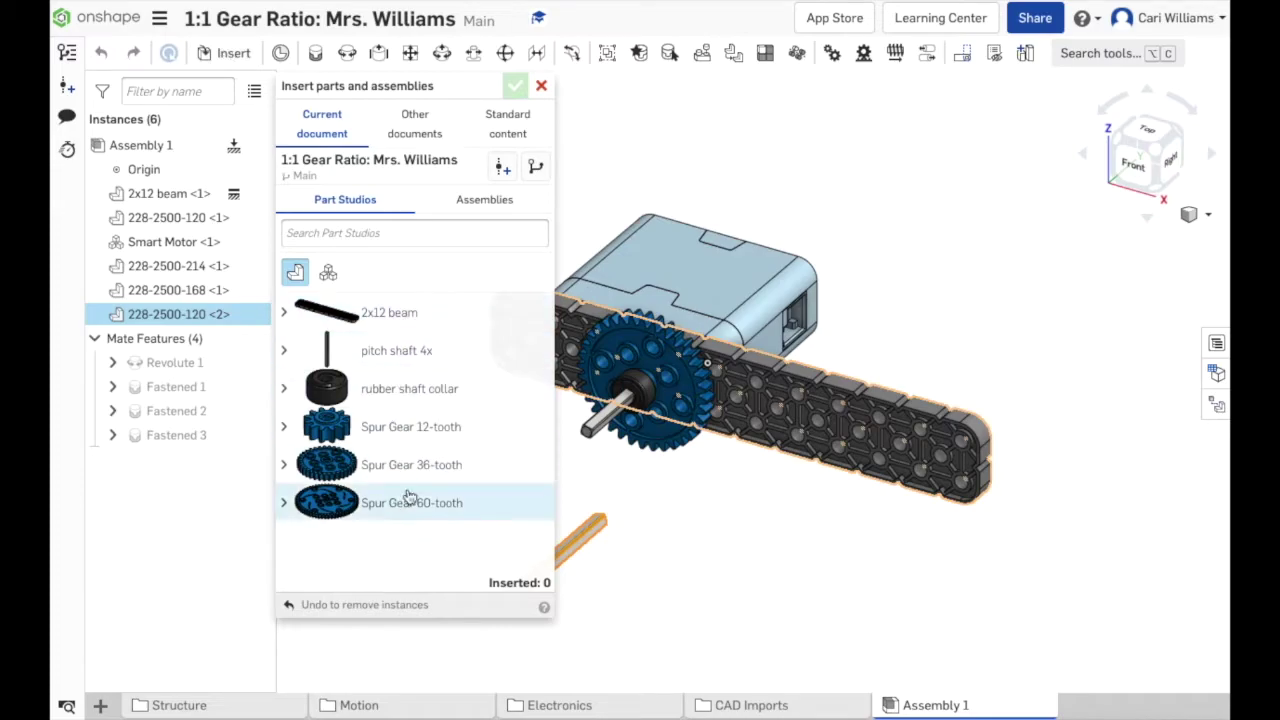
{"action": "left_click", "coordinate": [405, 428]}
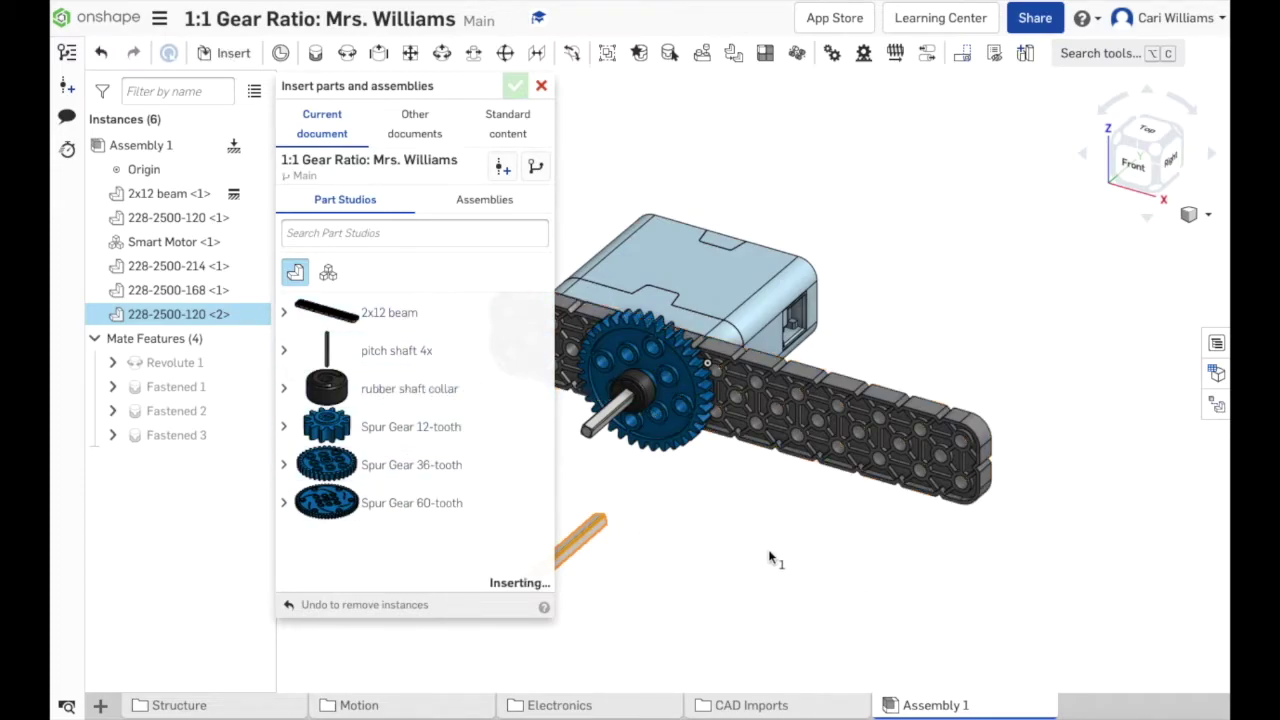
{"action": "left_click", "coordinate": [752, 533]}
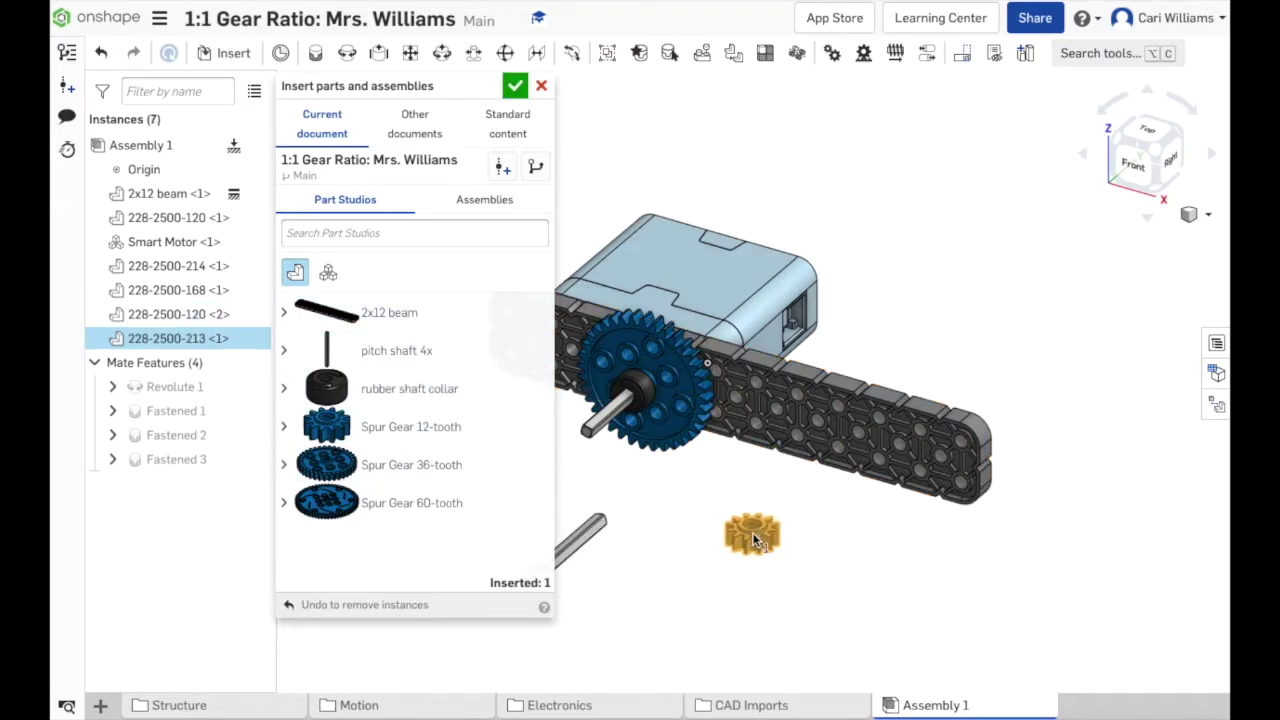
{"action": "left_click", "coordinate": [370, 503]}
{"action": "left_click", "coordinate": [605, 540]}
{"action": "left_click_drag", "start_coordinate": [640, 520], "coordinate": [1015, 251]}
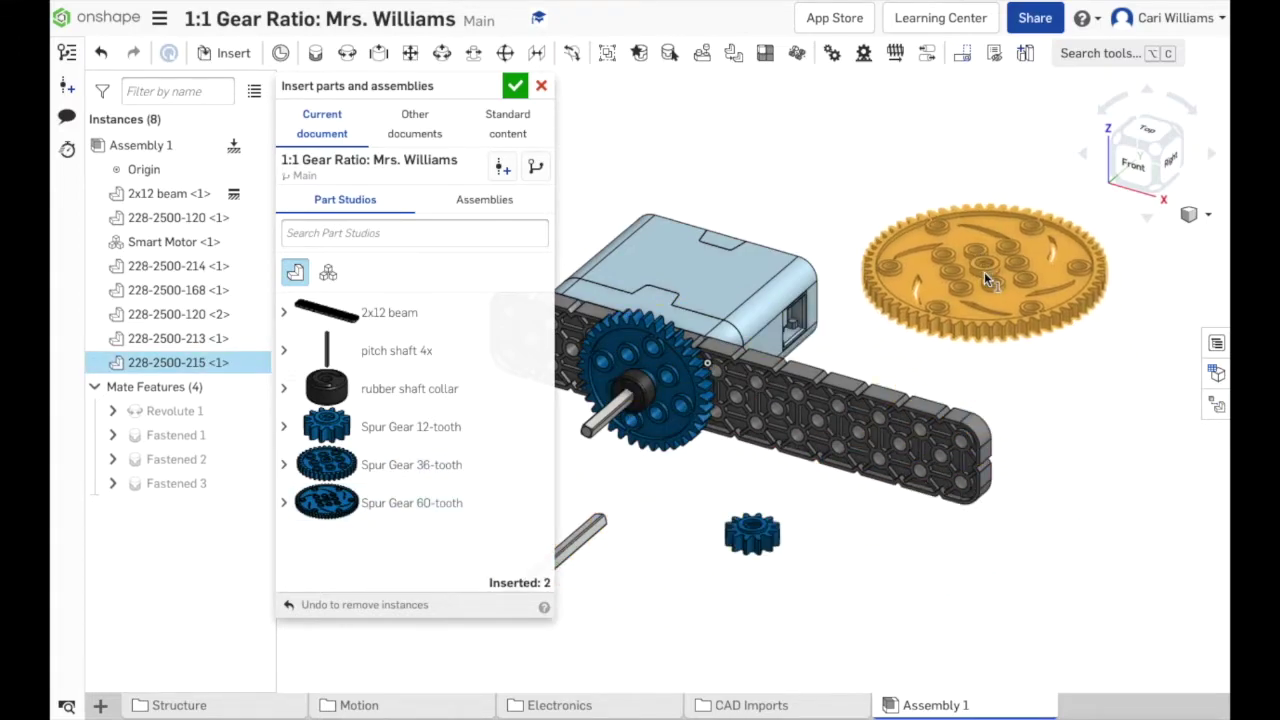
{"action": "left_click", "coordinate": [515, 86]}
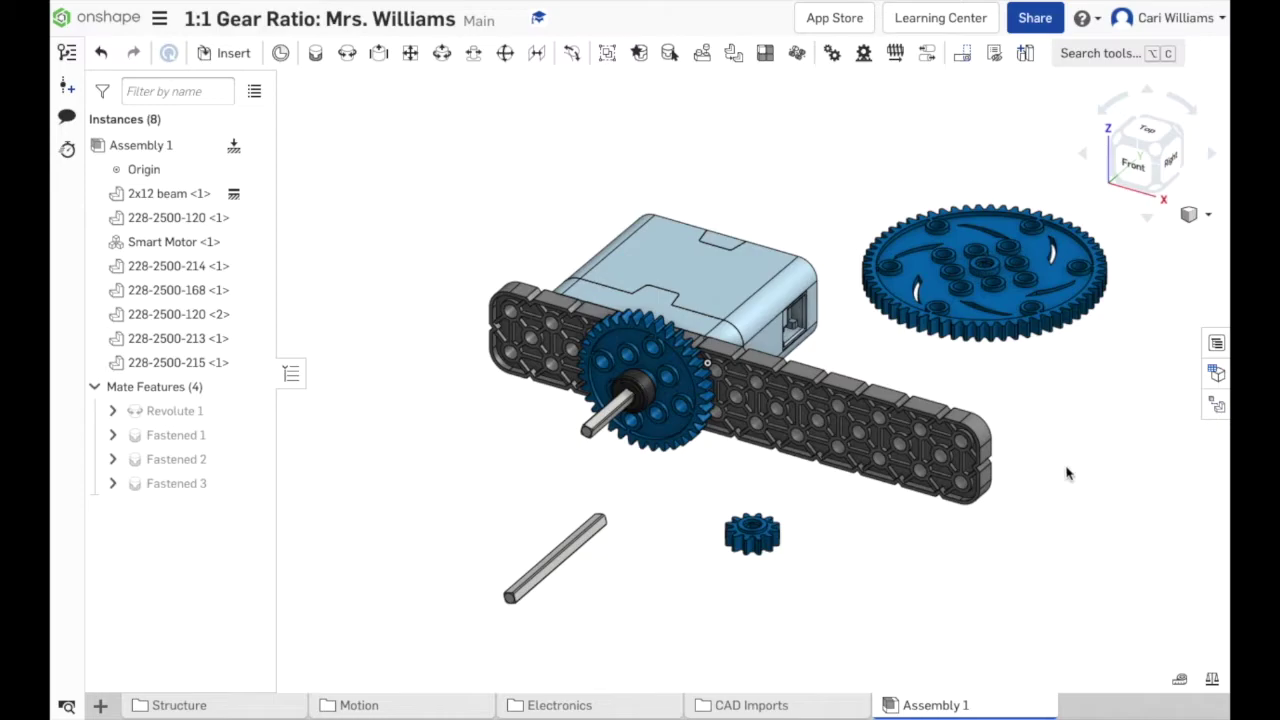
Move the 12-tooth gear off the beam to the lower right.
{"action": "left_click", "coordinate": [752, 538]}
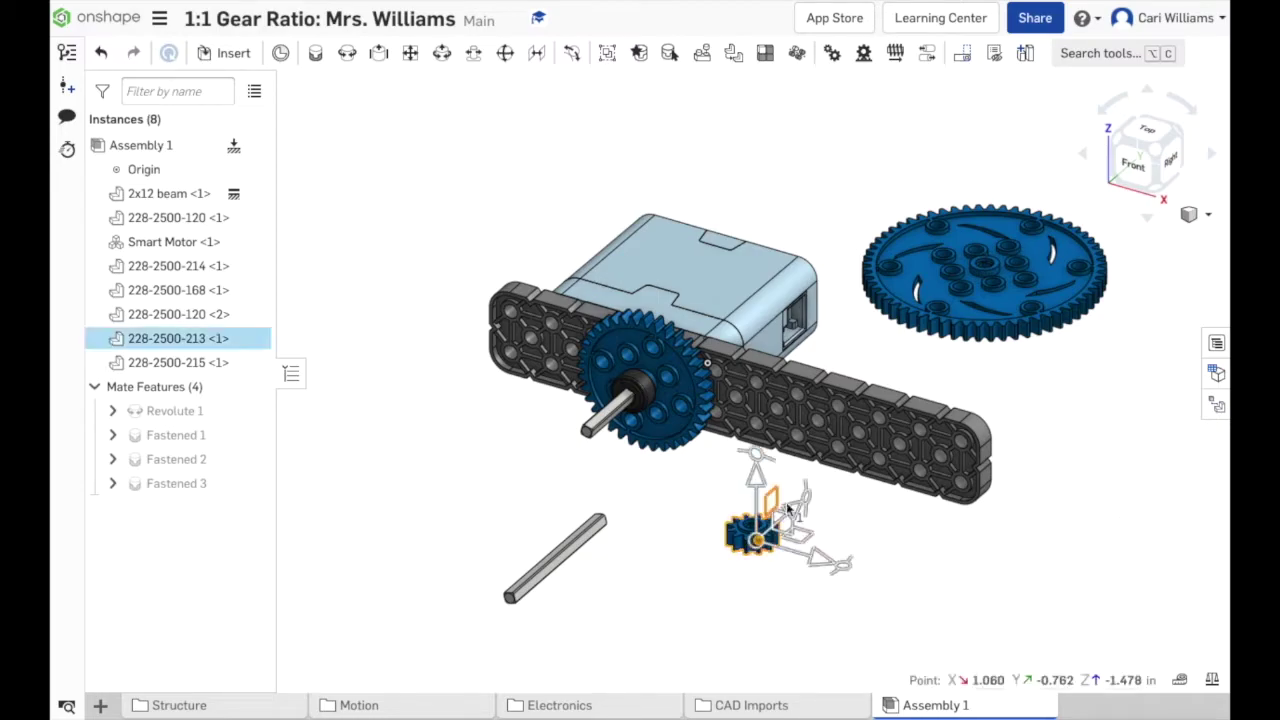
{"action": "left_click_drag", "start_coordinate": [815, 505], "coordinate": [738, 420]}
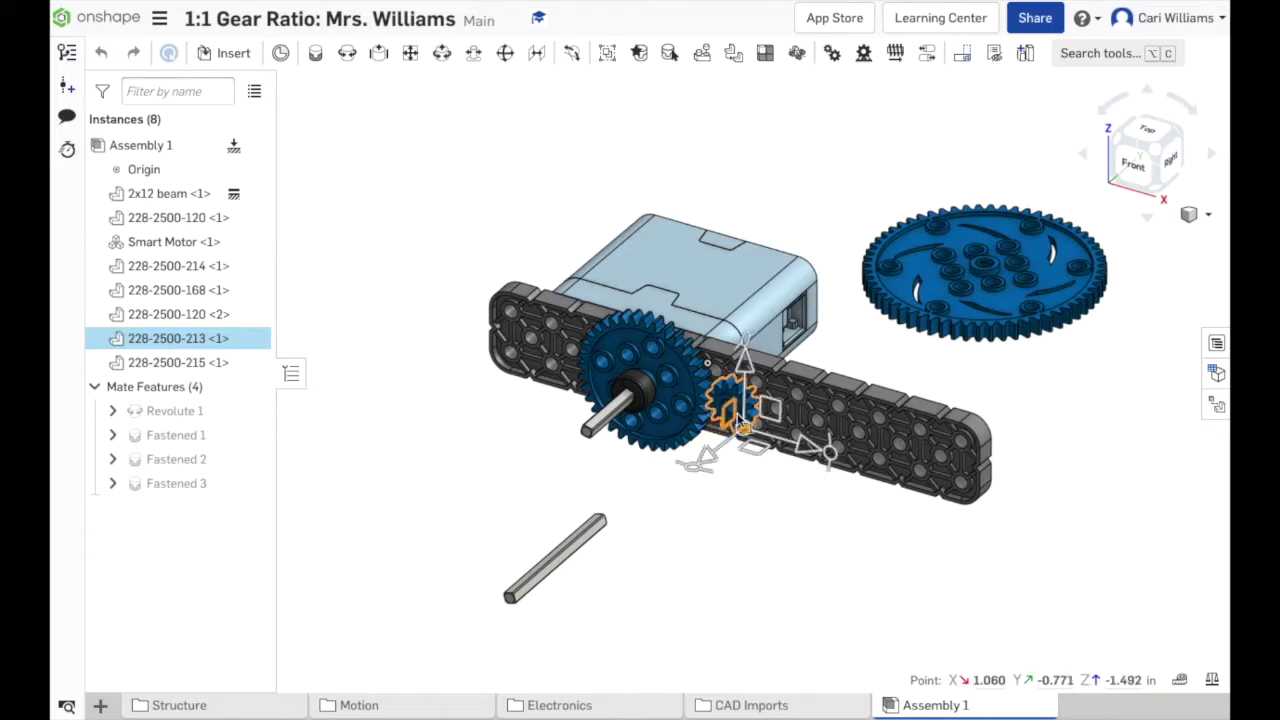
{"action": "right_click_drag", "start_coordinate": [706, 486], "coordinate": [764, 410]}
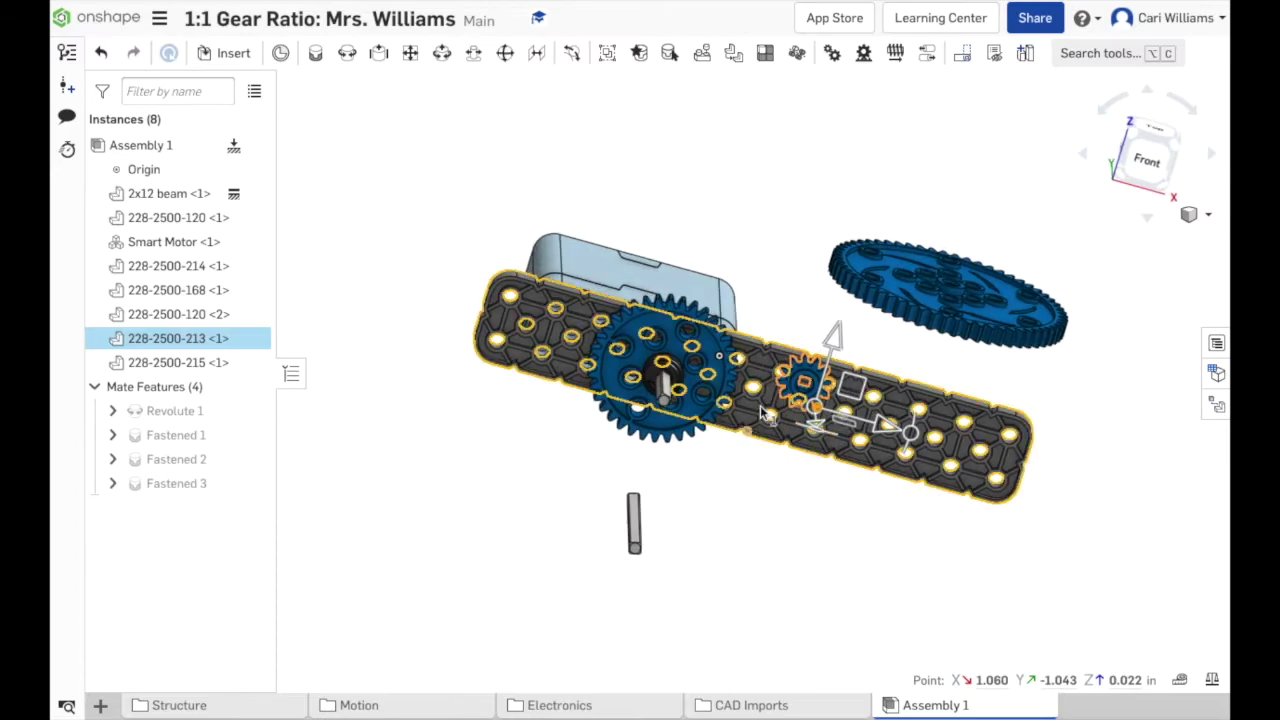
{"action": "left_click_drag", "start_coordinate": [792, 383], "coordinate": [772, 393]}
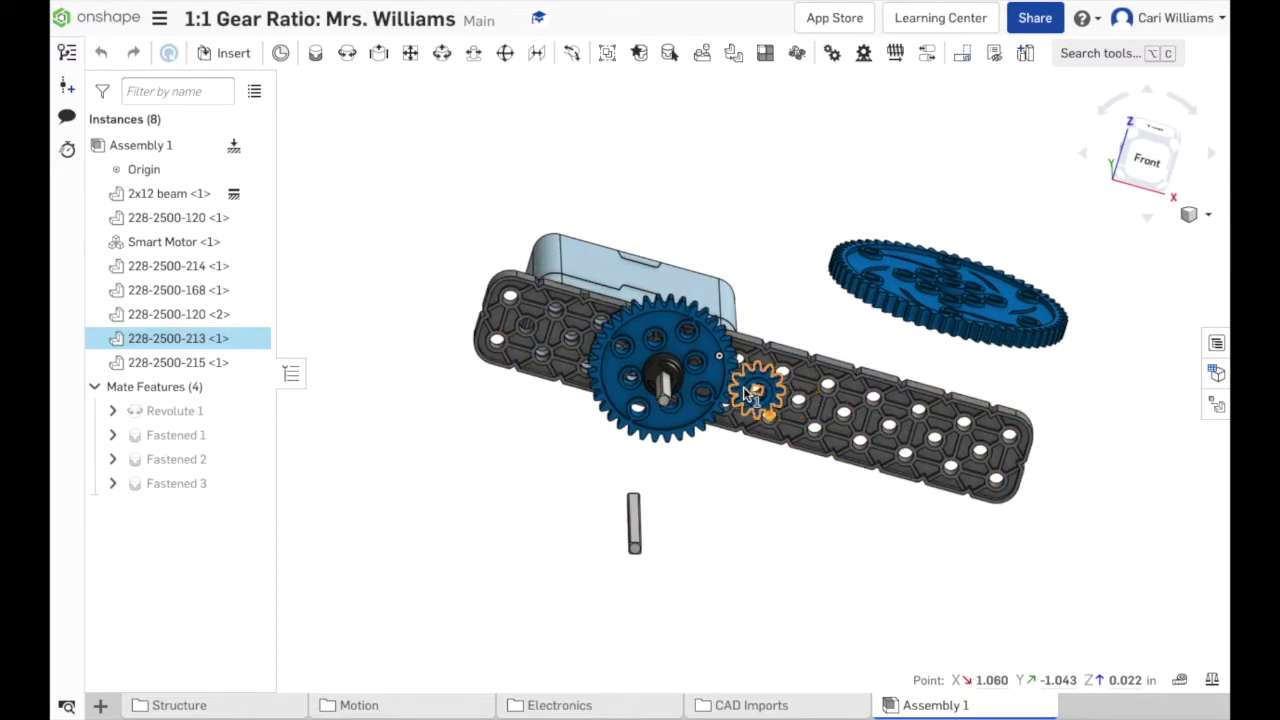
{"action": "left_click", "coordinate": [752, 392]}
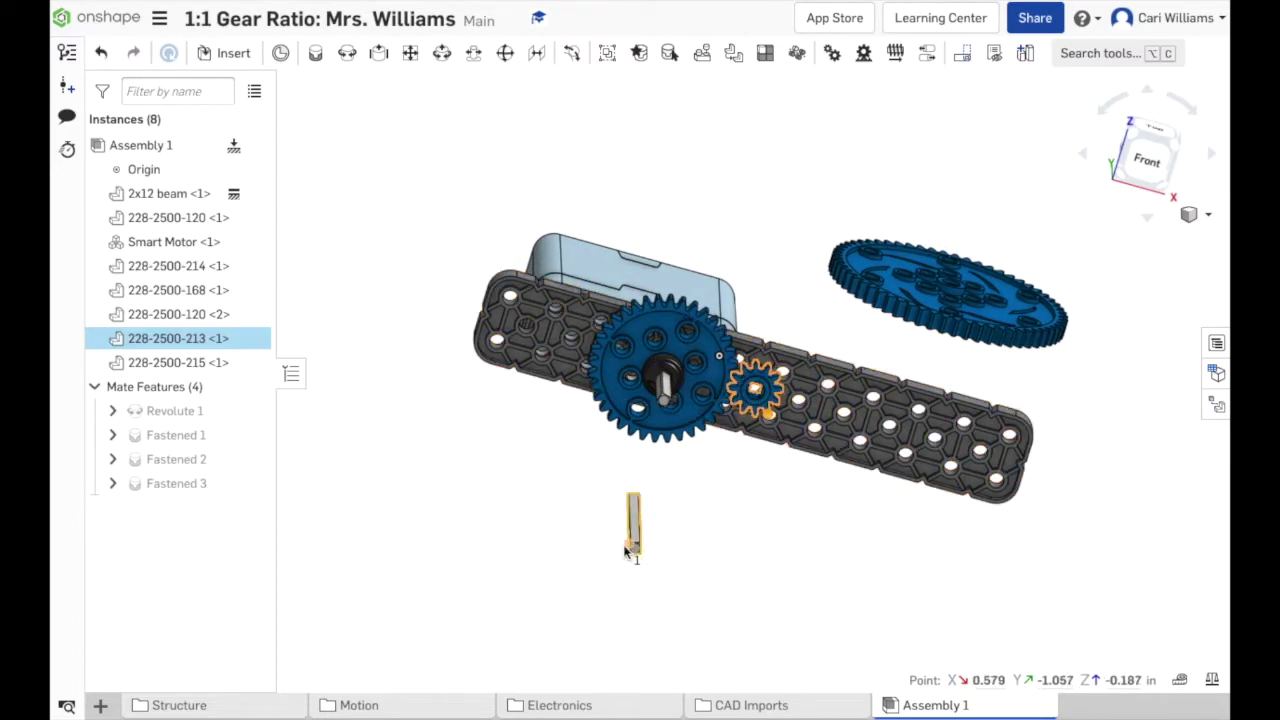
{"action": "left_click", "coordinate": [757, 392]}
{"action": "left_click_drag", "start_coordinate": [757, 392], "coordinate": [1128, 548]}
{"action": "left_click", "coordinate": [956, 296]}
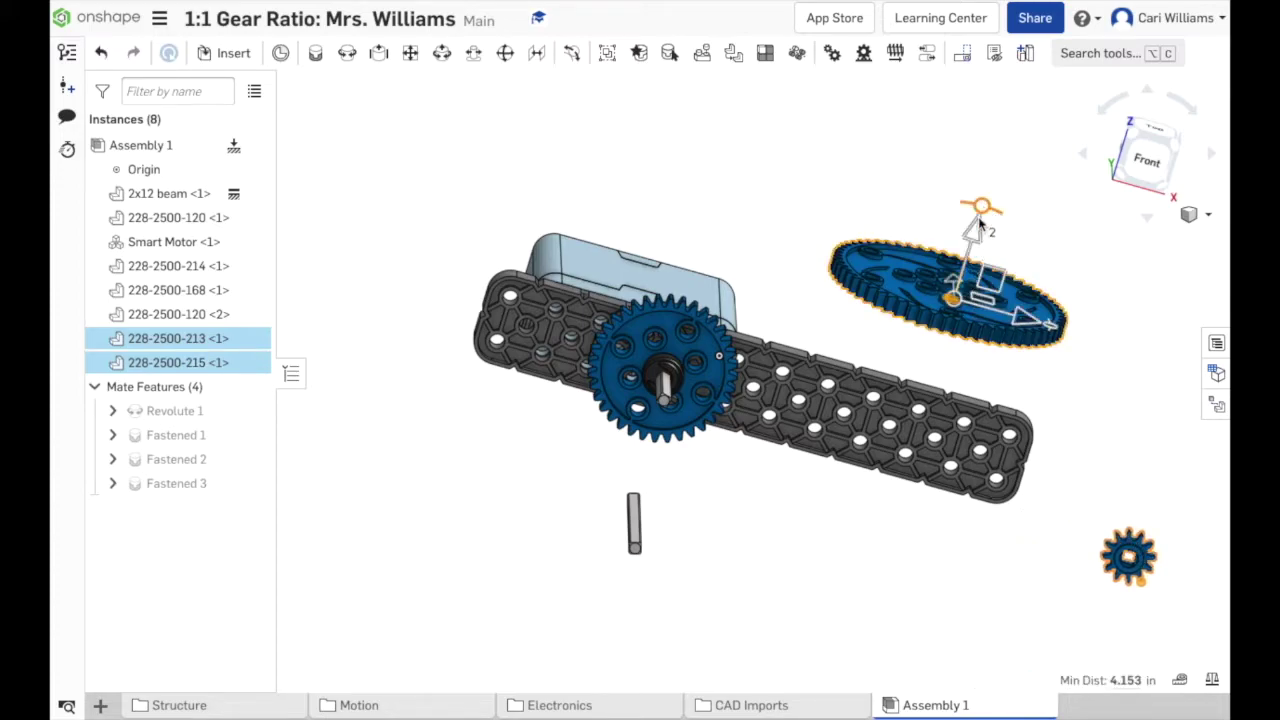
{"action": "left_click_drag", "start_coordinate": [979, 216], "coordinate": [1080, 326]}
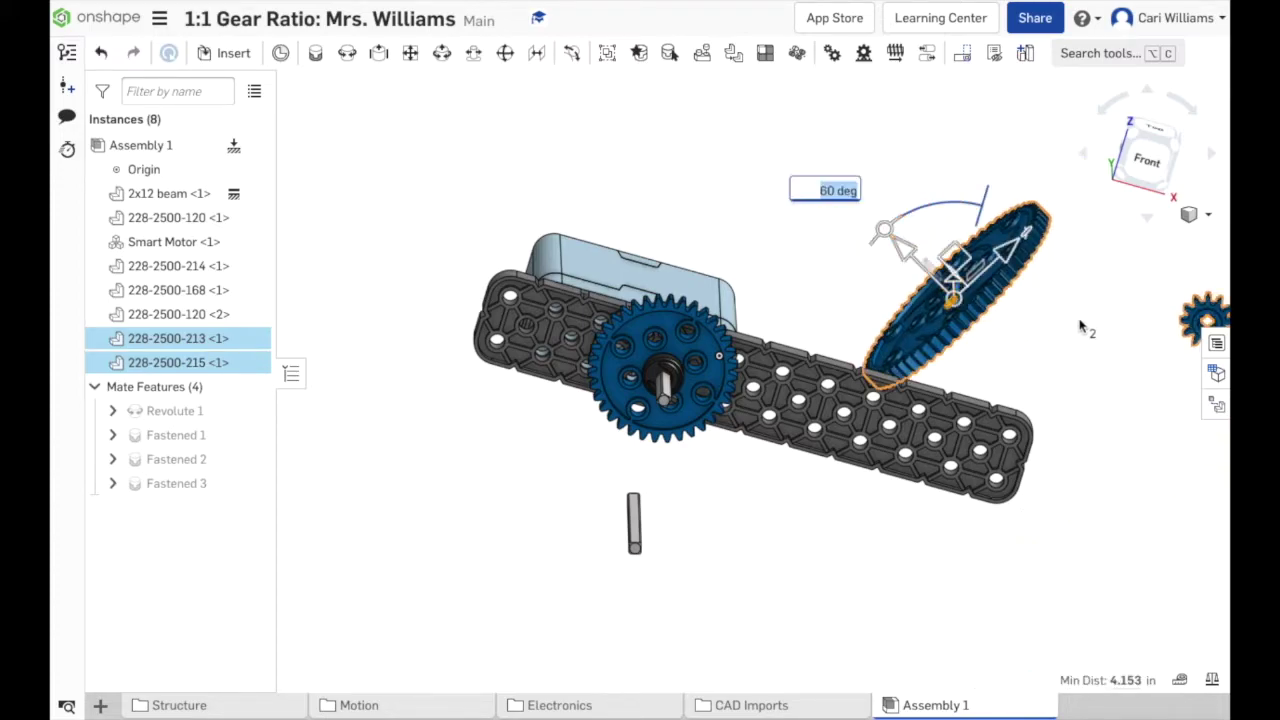
{"action": "left_click", "coordinate": [1080, 326]}
{"action": "left_click", "coordinate": [944, 301]}
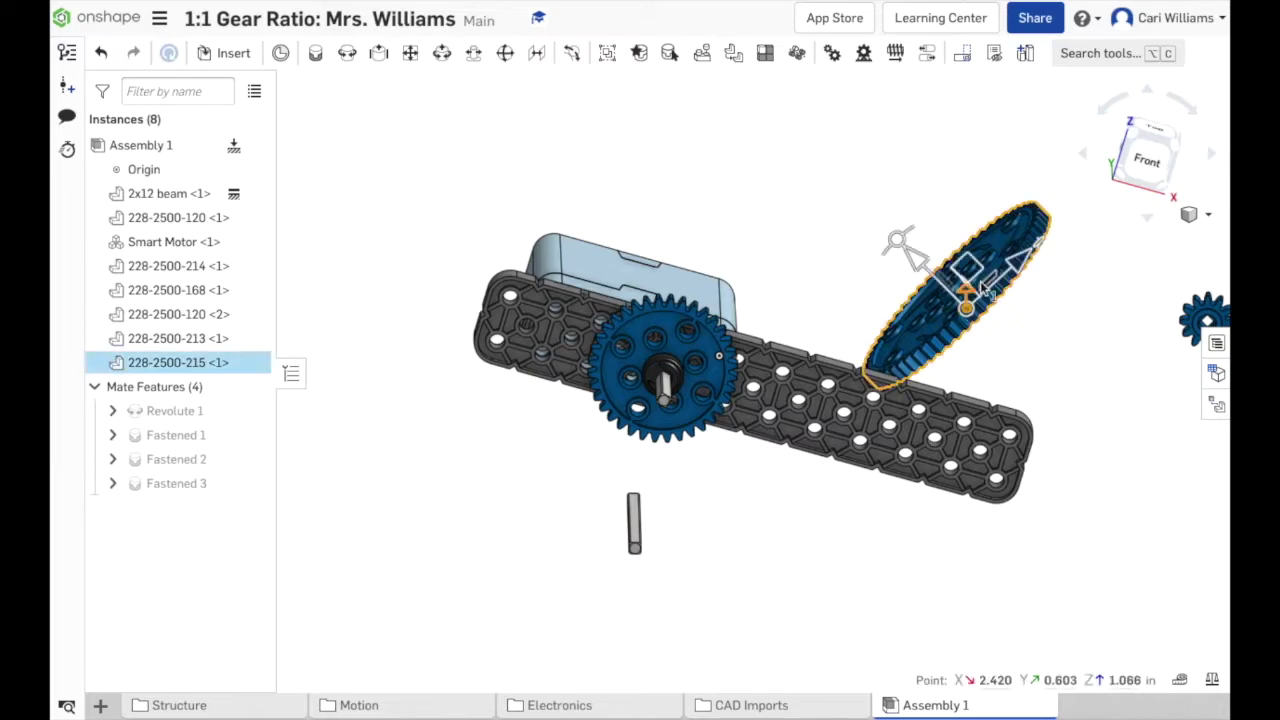
{"action": "left_click_drag", "start_coordinate": [1043, 263], "coordinate": [820, 462]}
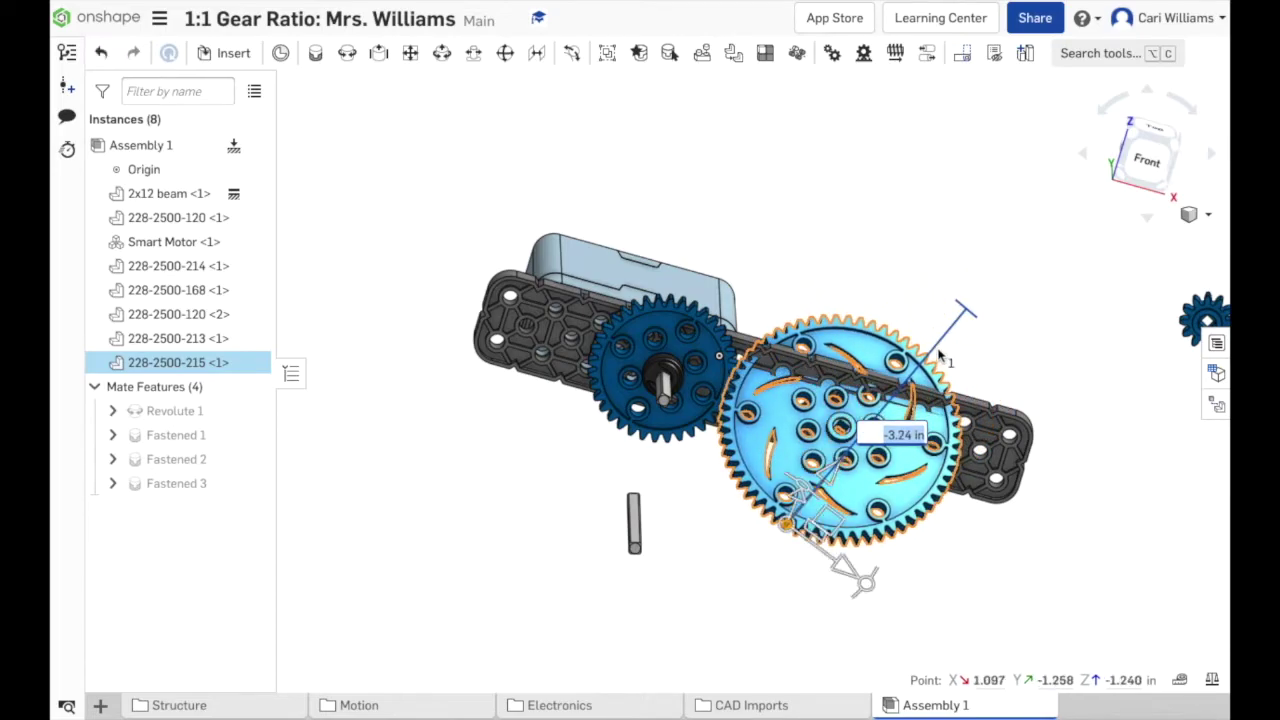
Turn the large gear in Isometric and Front views until its face points front.
{"action": "left_click", "coordinate": [1192, 216]}
{"action": "left_click", "coordinate": [1137, 246]}
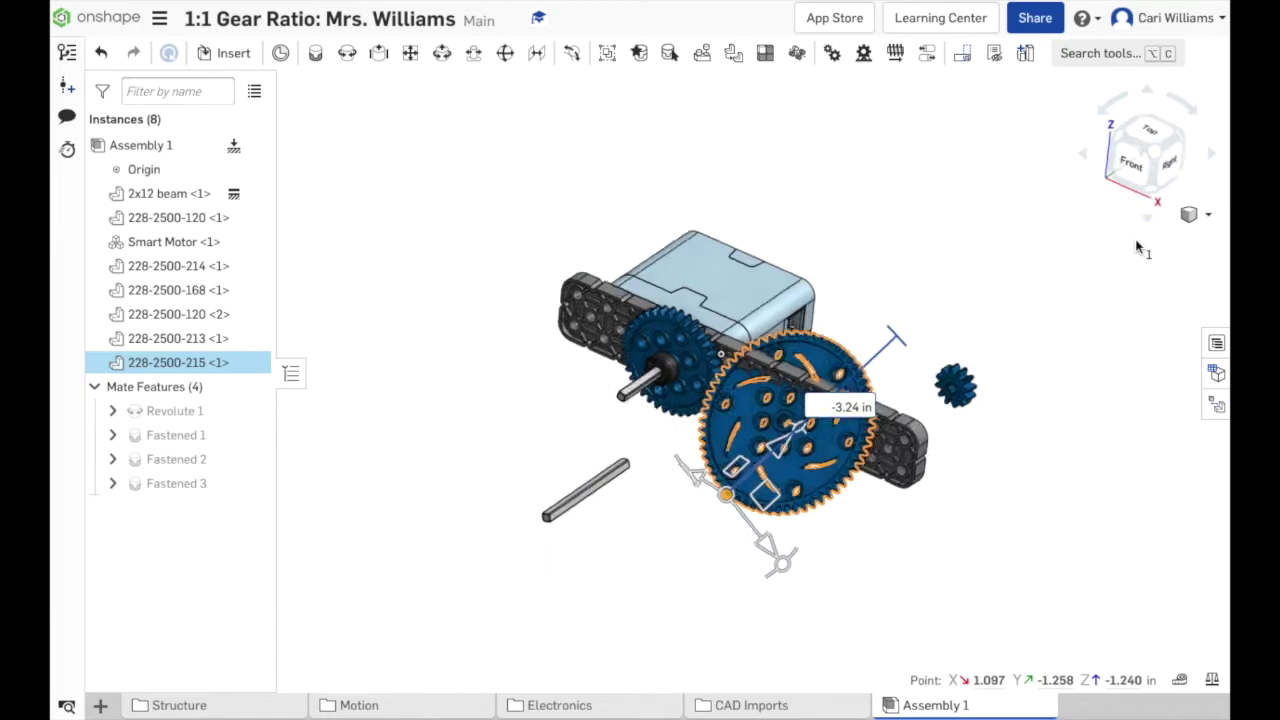
{"action": "left_click_drag", "start_coordinate": [740, 462], "coordinate": [648, 532]}
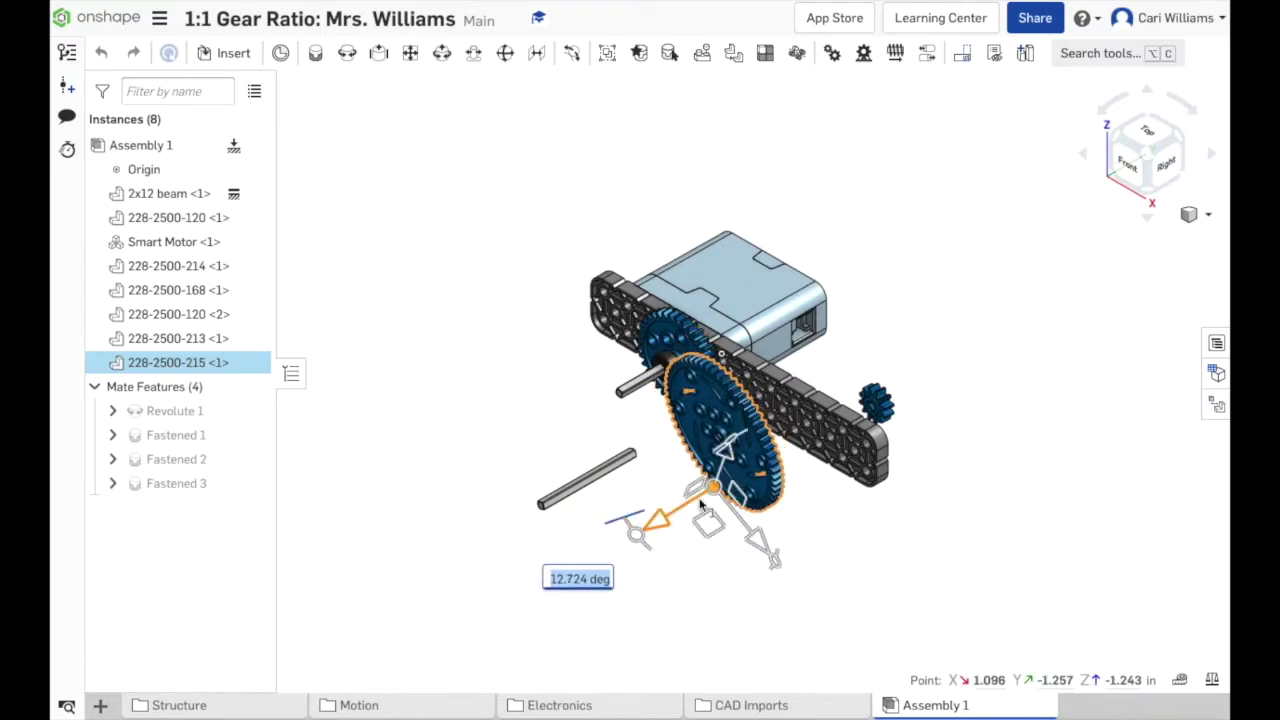
{"action": "key", "text": "shift+1"}
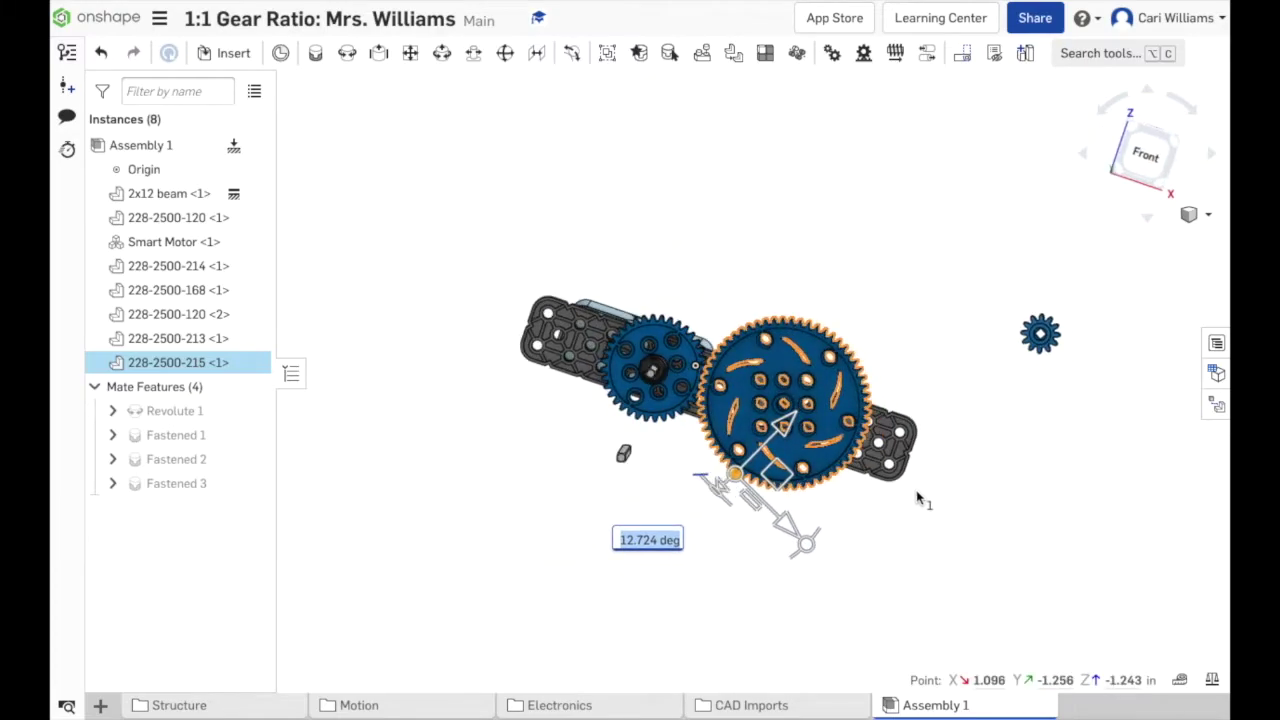
{"action": "left_click", "coordinate": [807, 545]}
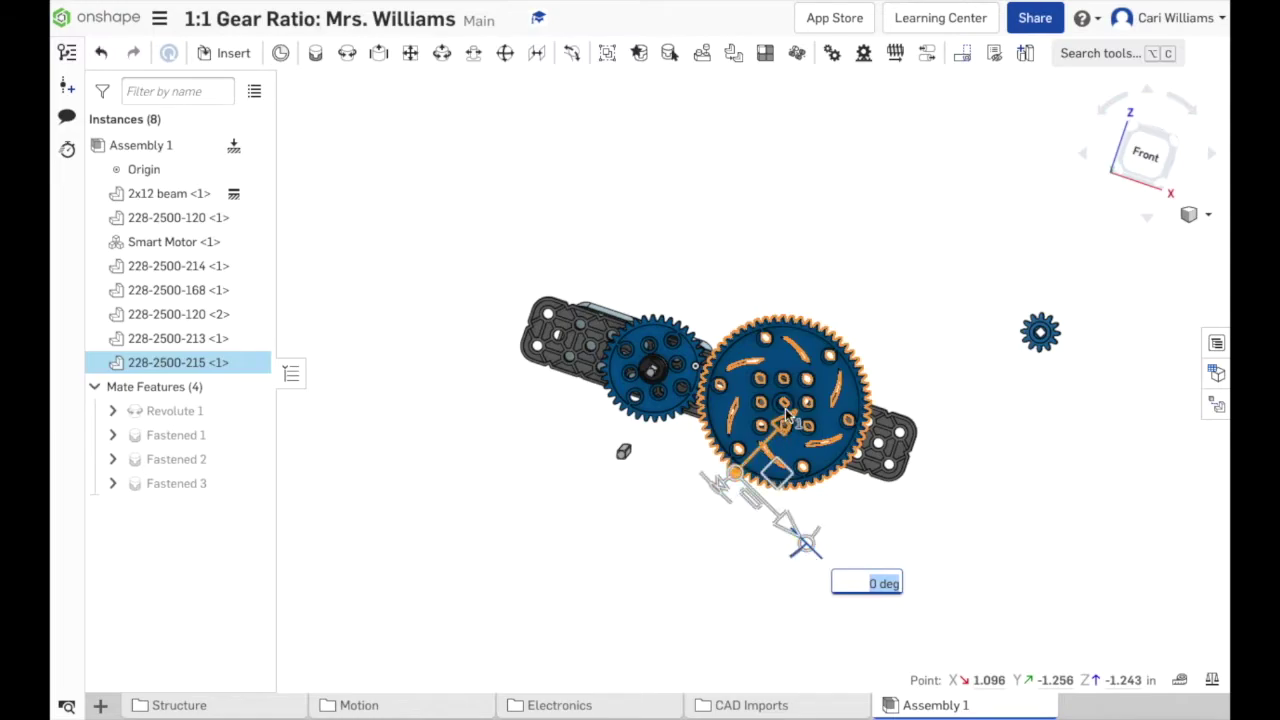
{"action": "left_click_drag", "start_coordinate": [718, 488], "coordinate": [748, 470]}
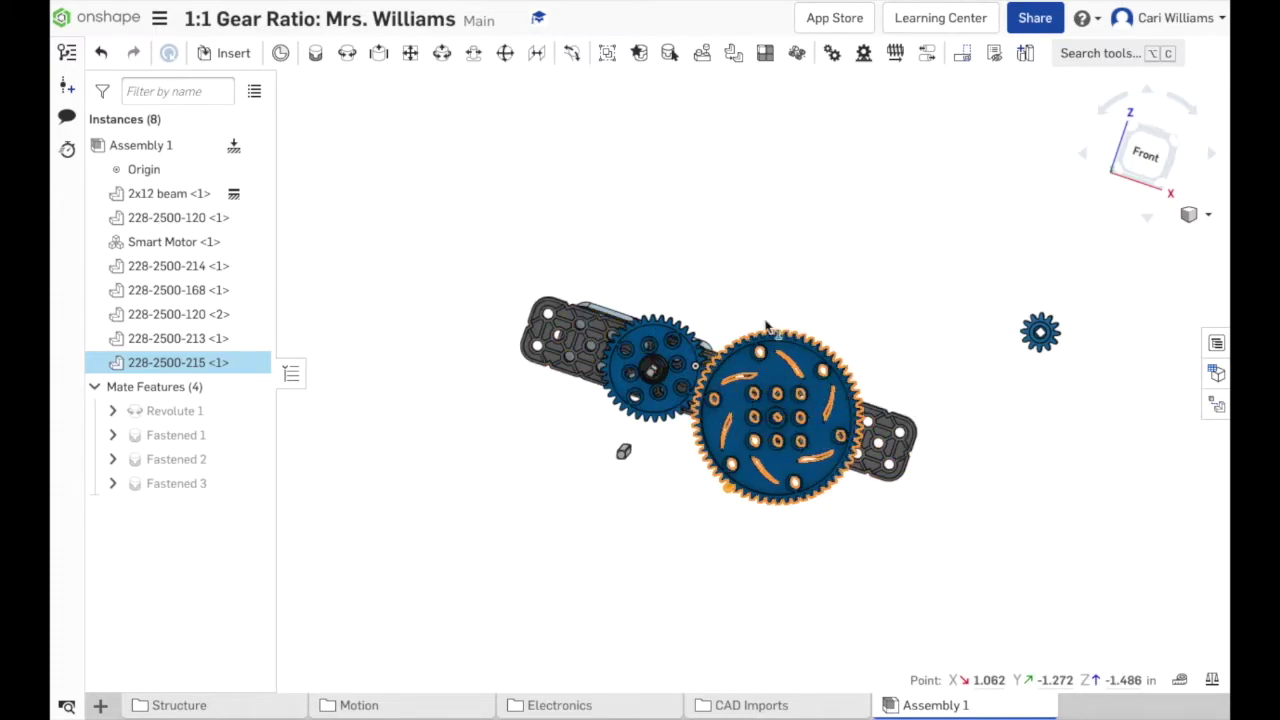
{"action": "scroll", "coordinate": [768, 330], "scroll_direction": "up", "scroll_amount": 5}
Slide the large gear to -0.3 in along its axis and set its rotation to 10 deg.
{"action": "left_click", "coordinate": [790, 340]}
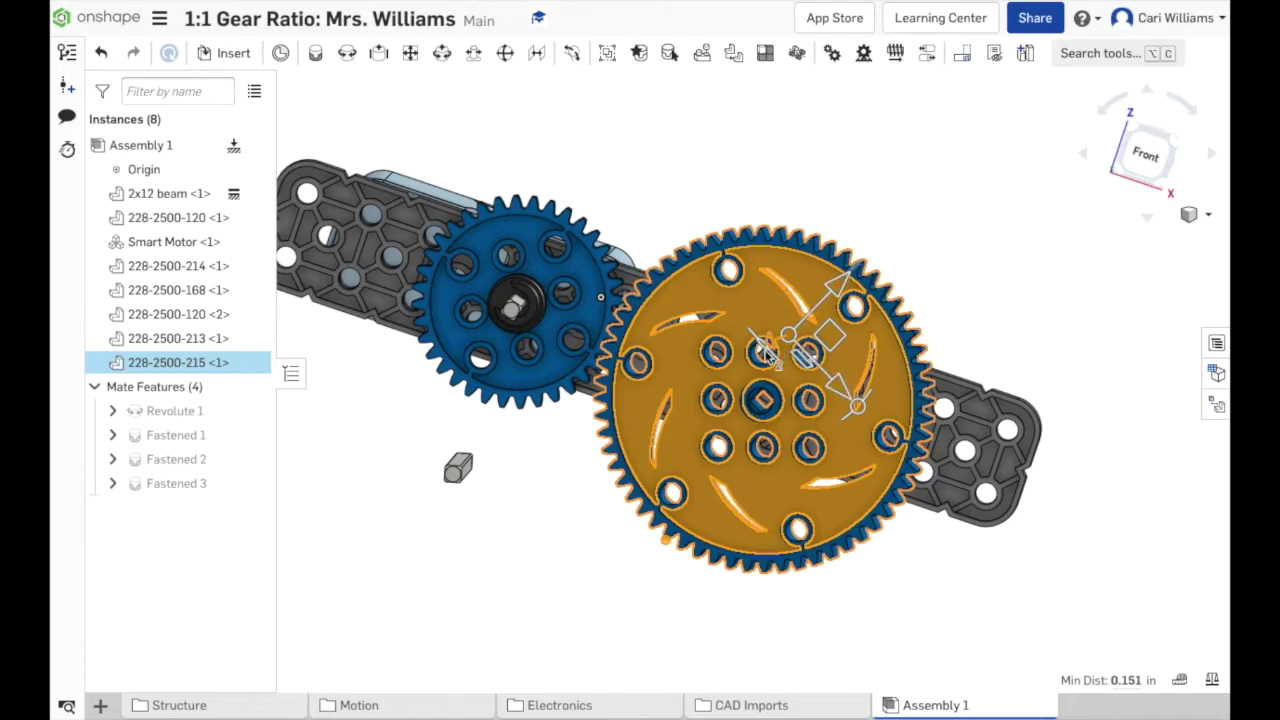
{"action": "mouse_move", "coordinate": [767, 351]}
{"action": "left_mouse_down"}
{"action": "mouse_move", "coordinate": [736, 348]}
{"action": "mouse_move", "coordinate": [775, 330]}
{"action": "left_mouse_up"}
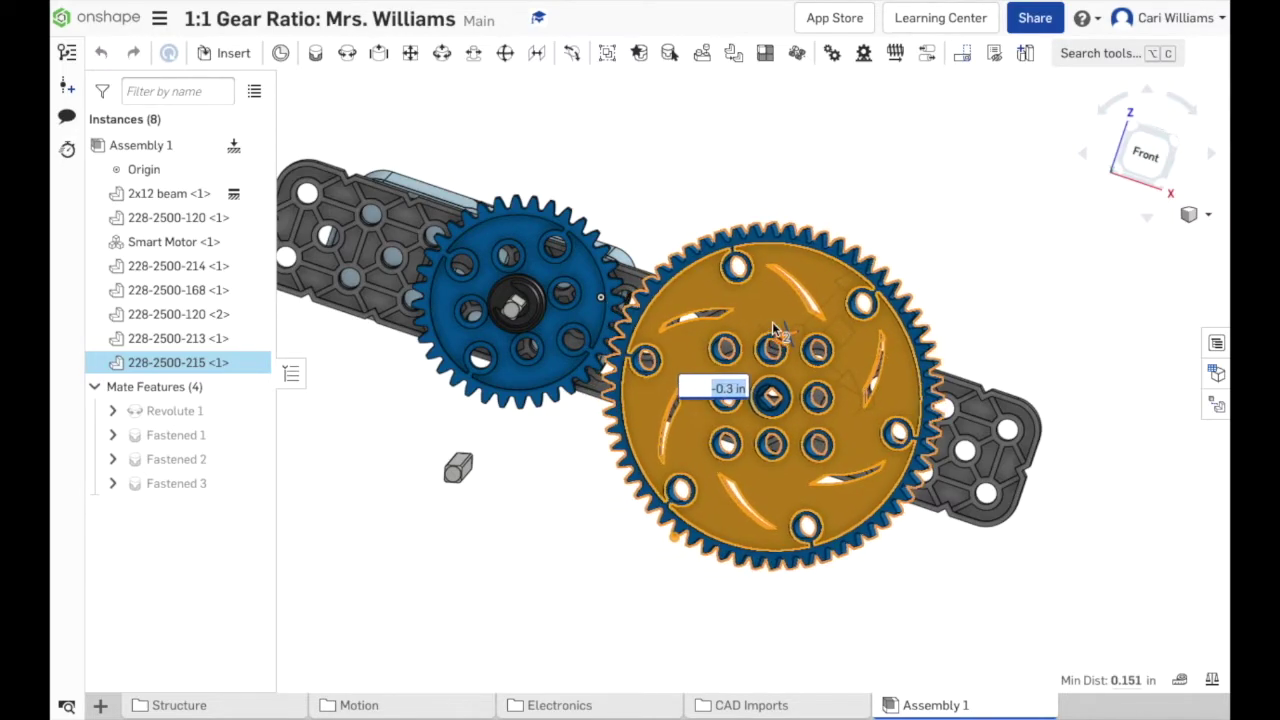
{"action": "left_click", "coordinate": [1207, 214]}
{"action": "left_click", "coordinate": [1108, 256]}
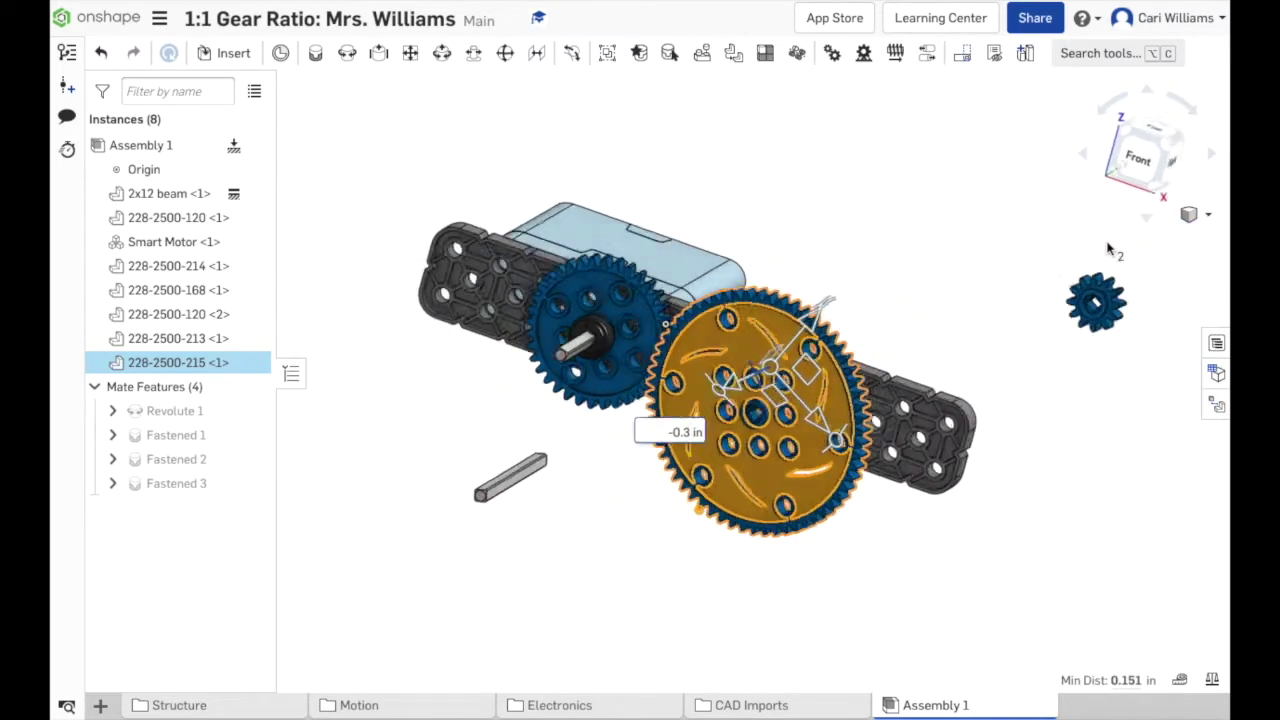
{"action": "left_click_drag", "start_coordinate": [786, 489], "coordinate": [807, 490]}
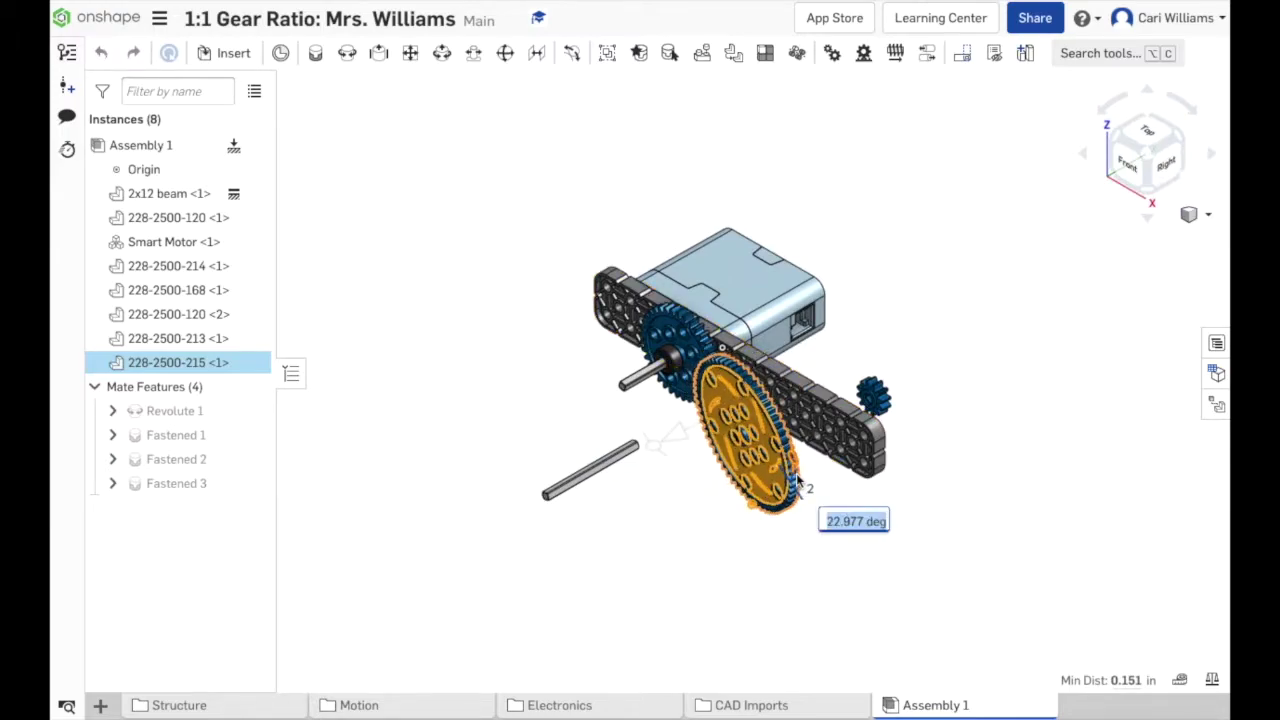
{"action": "left_click_drag", "start_coordinate": [655, 441], "coordinate": [654, 452]}
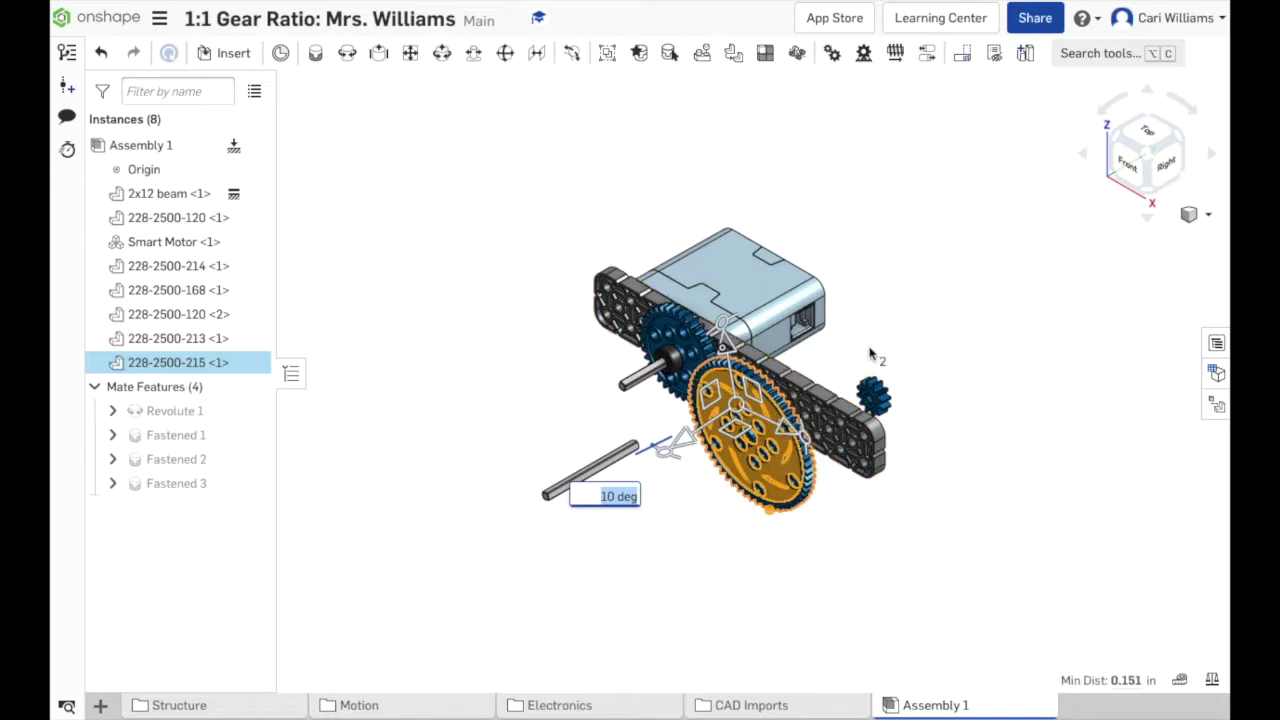
{"action": "key", "text": "shift+1"}
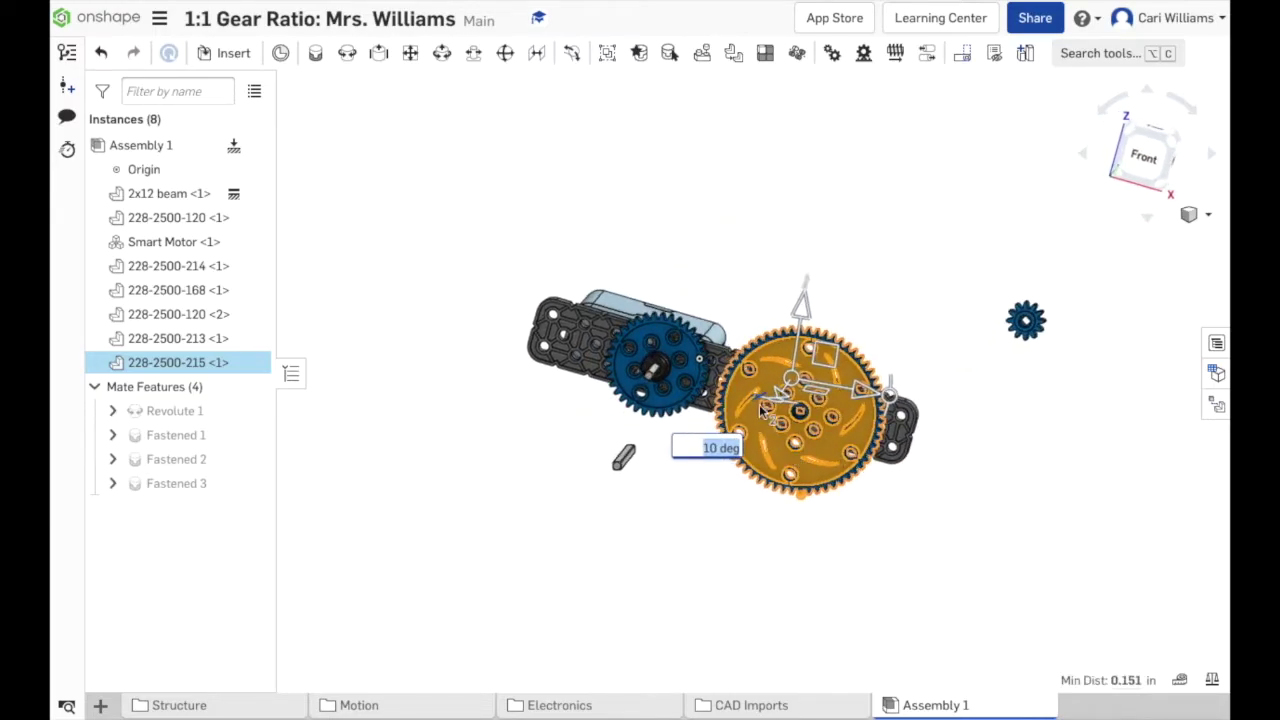
Drag the large gear into mesh with the smaller gear and orbit around to check it.
{"action": "left_click", "coordinate": [907, 300]}
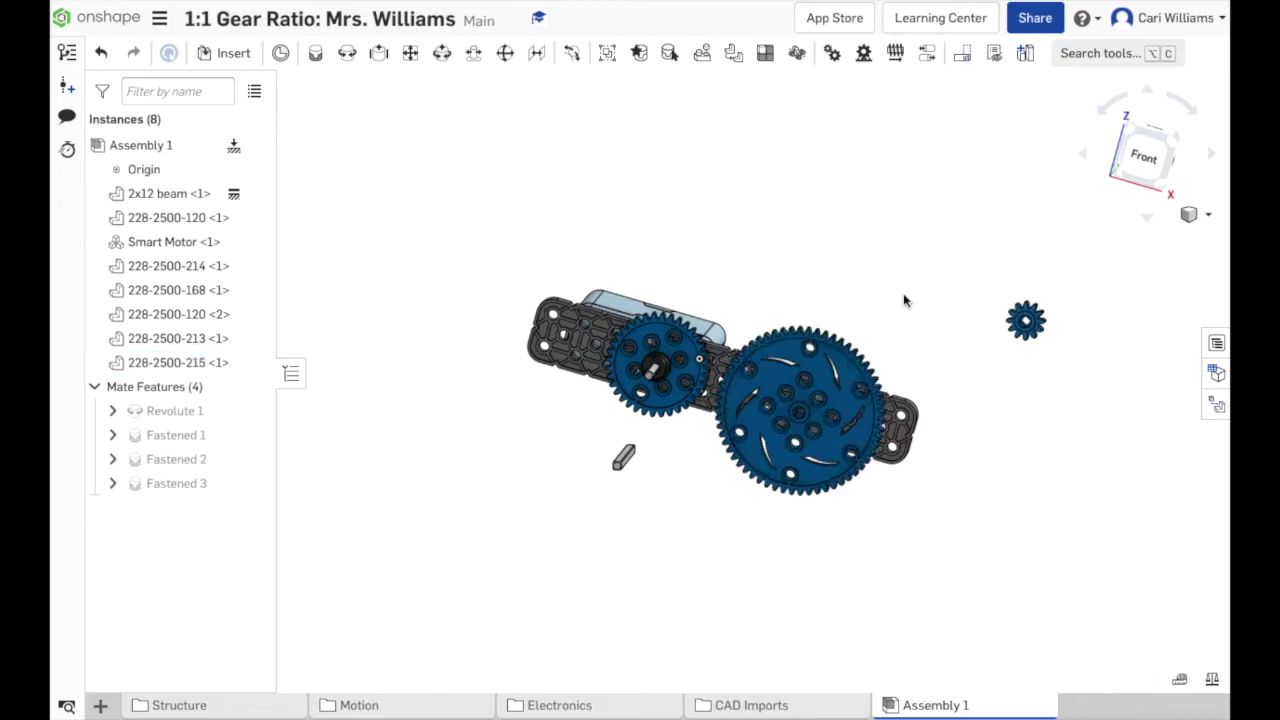
{"action": "left_click", "coordinate": [800, 425]}
{"action": "mouse_move", "coordinate": [800, 425]}
{"action": "left_mouse_down"}
{"action": "mouse_move", "coordinate": [784, 410]}
{"action": "mouse_move", "coordinate": [792, 420]}
{"action": "left_mouse_up"}
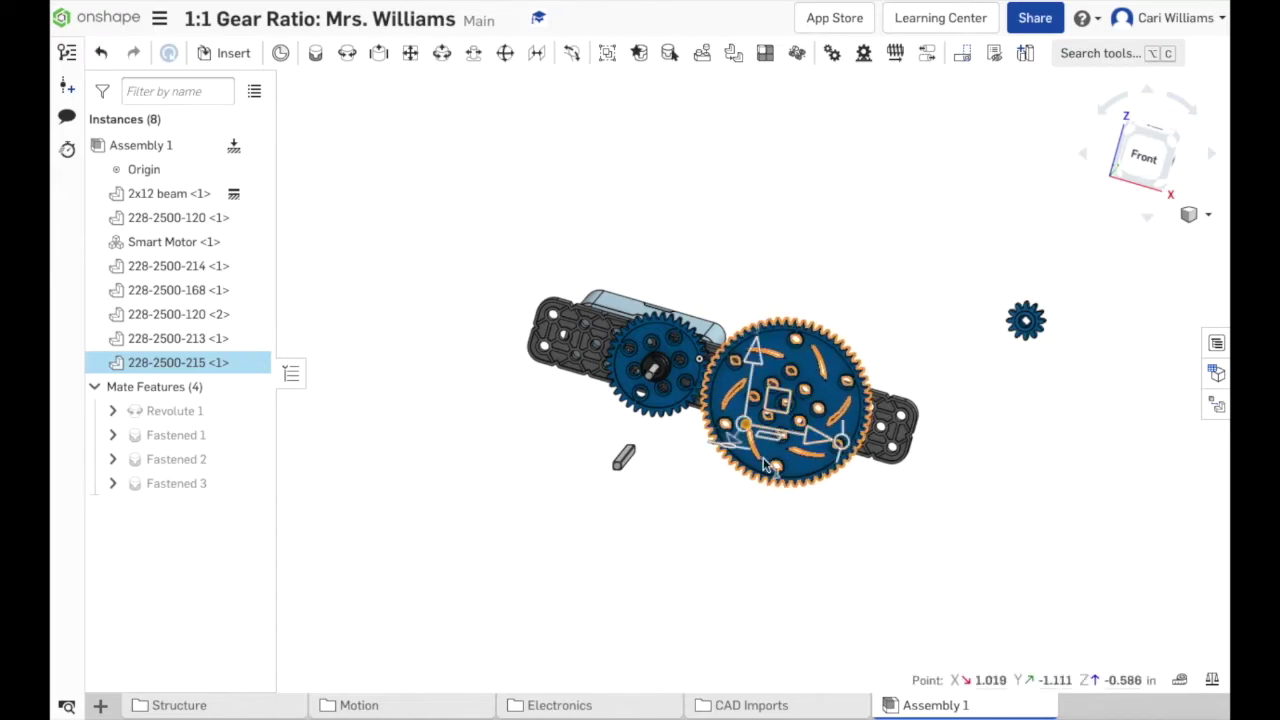
{"action": "scroll", "coordinate": [814, 488], "scroll_direction": "up", "scroll_amount": 5}
{"action": "scroll", "coordinate": [766, 328], "scroll_direction": "up", "scroll_amount": 2}
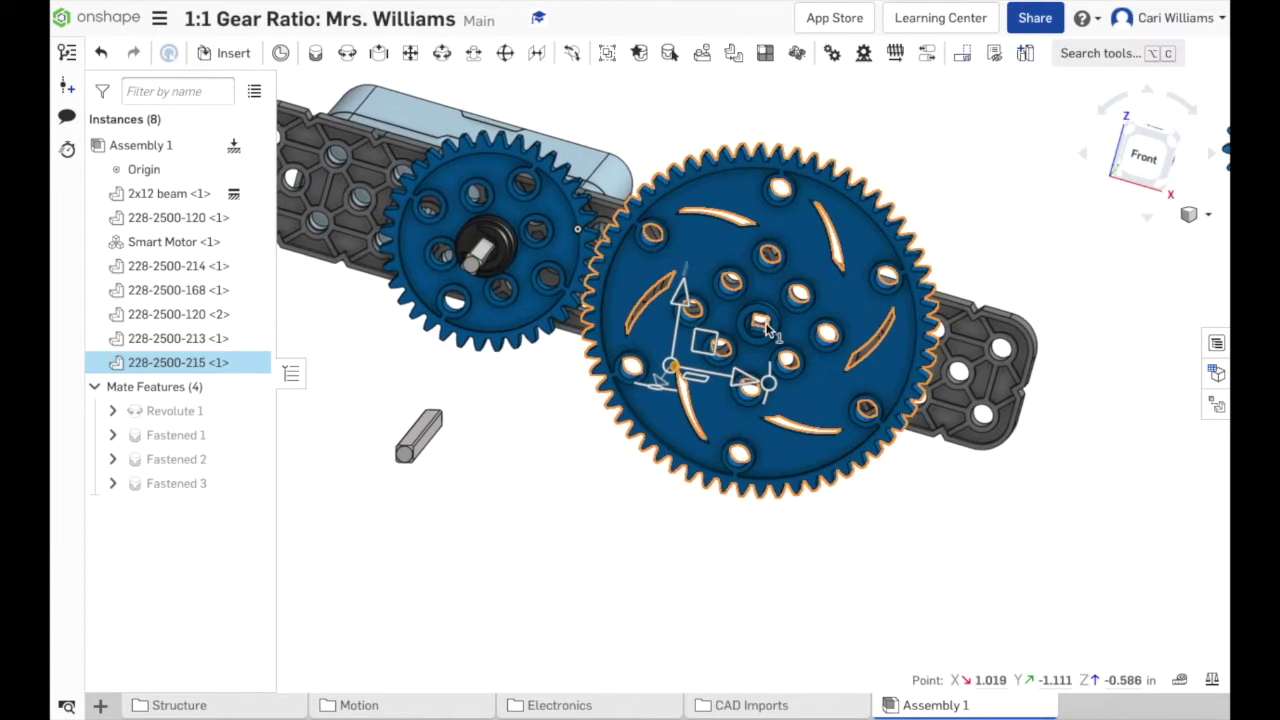
{"action": "right_click_drag", "start_coordinate": [1003, 233], "coordinate": [884, 372]}
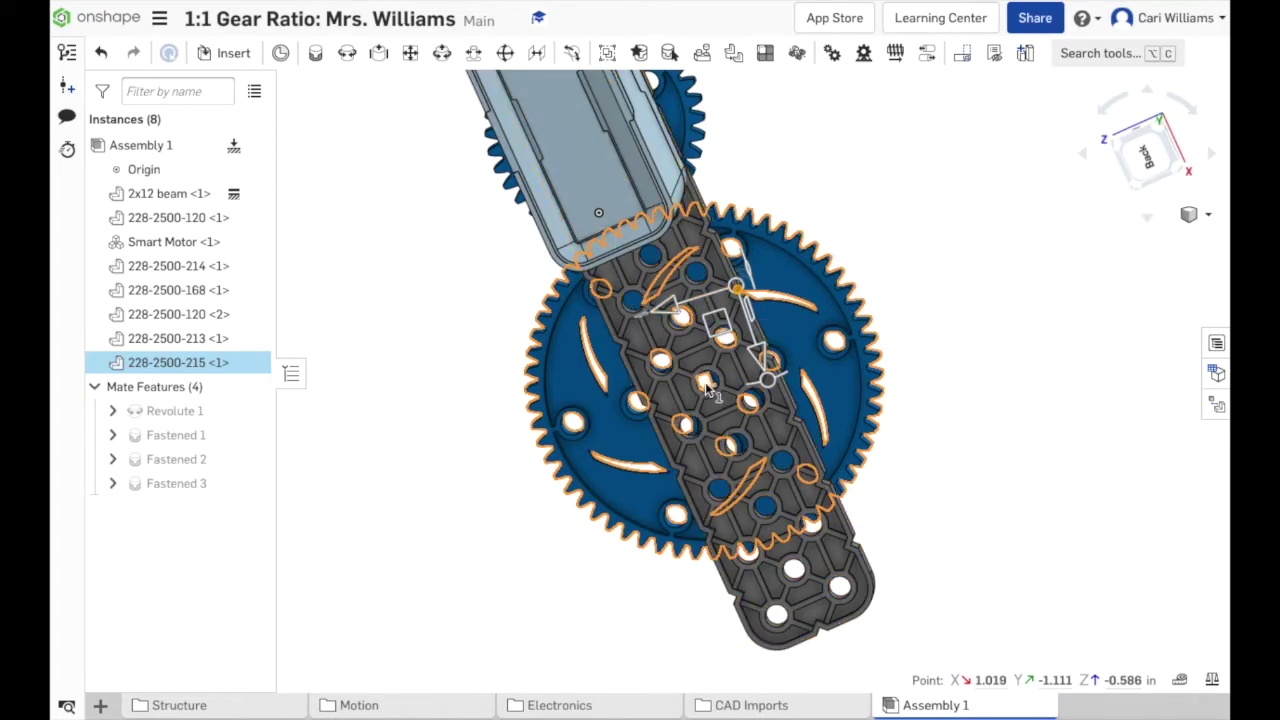
{"action": "right_click_drag", "start_coordinate": [1034, 506], "coordinate": [1145, 360]}
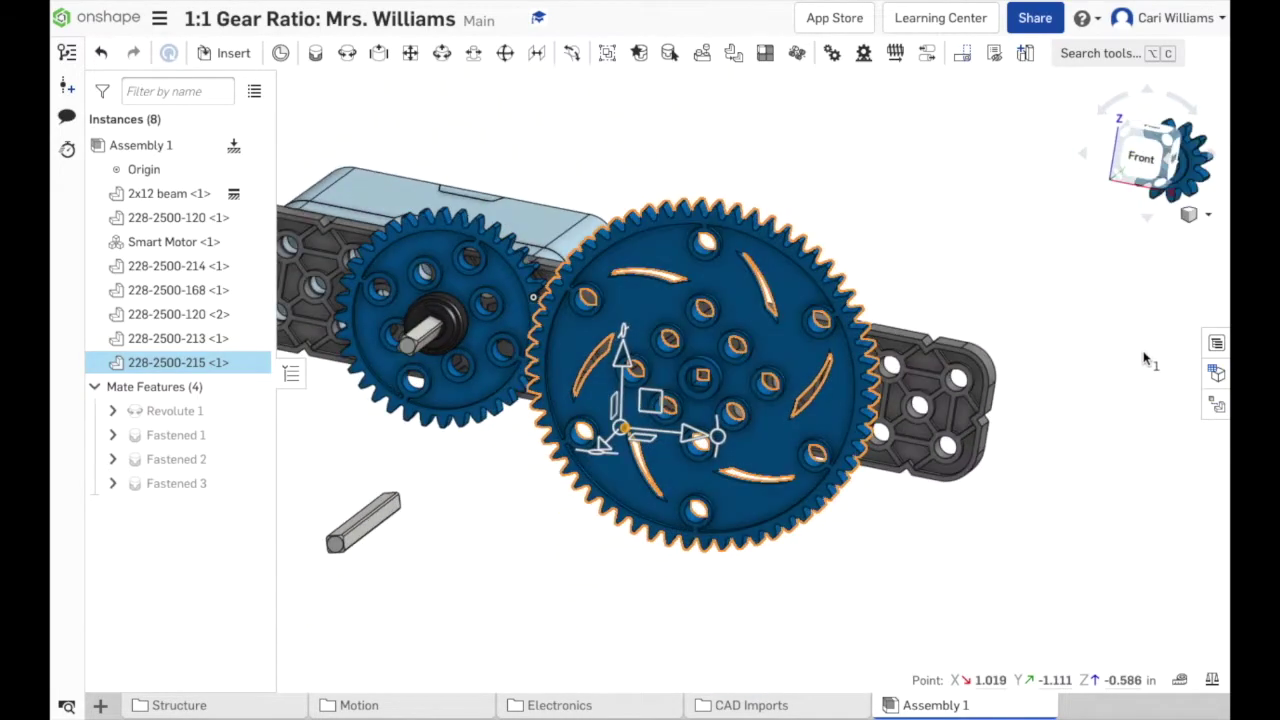
{"action": "left_click", "coordinate": [1207, 214]}
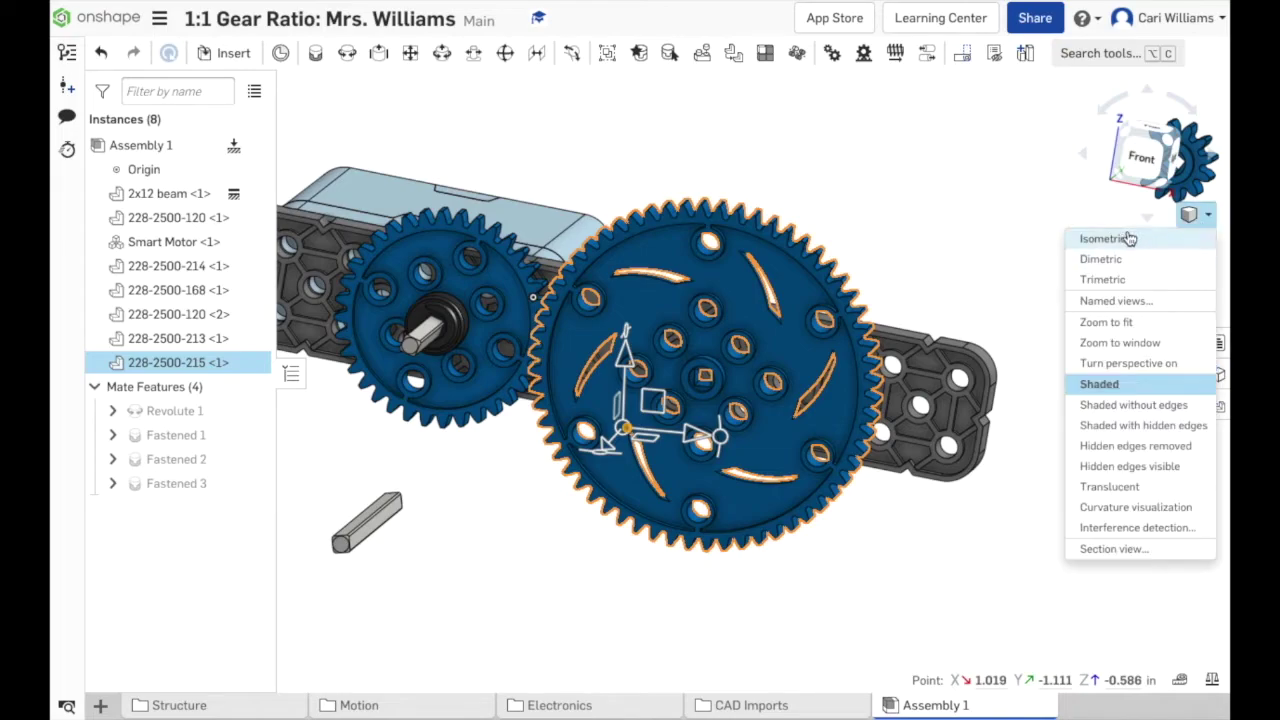
{"action": "left_click", "coordinate": [1125, 239]}
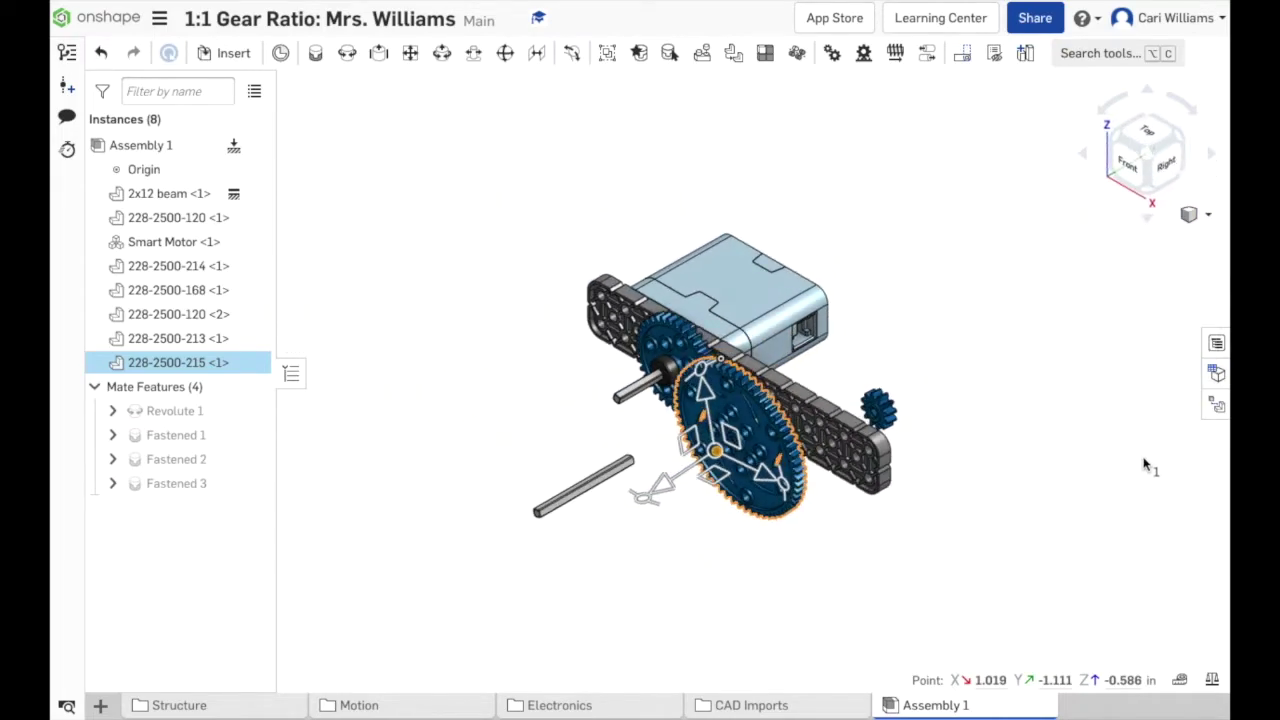
{"action": "right_click_drag", "start_coordinate": [1066, 500], "coordinate": [1100, 480]}
{"action": "left_click", "coordinate": [980, 492]}
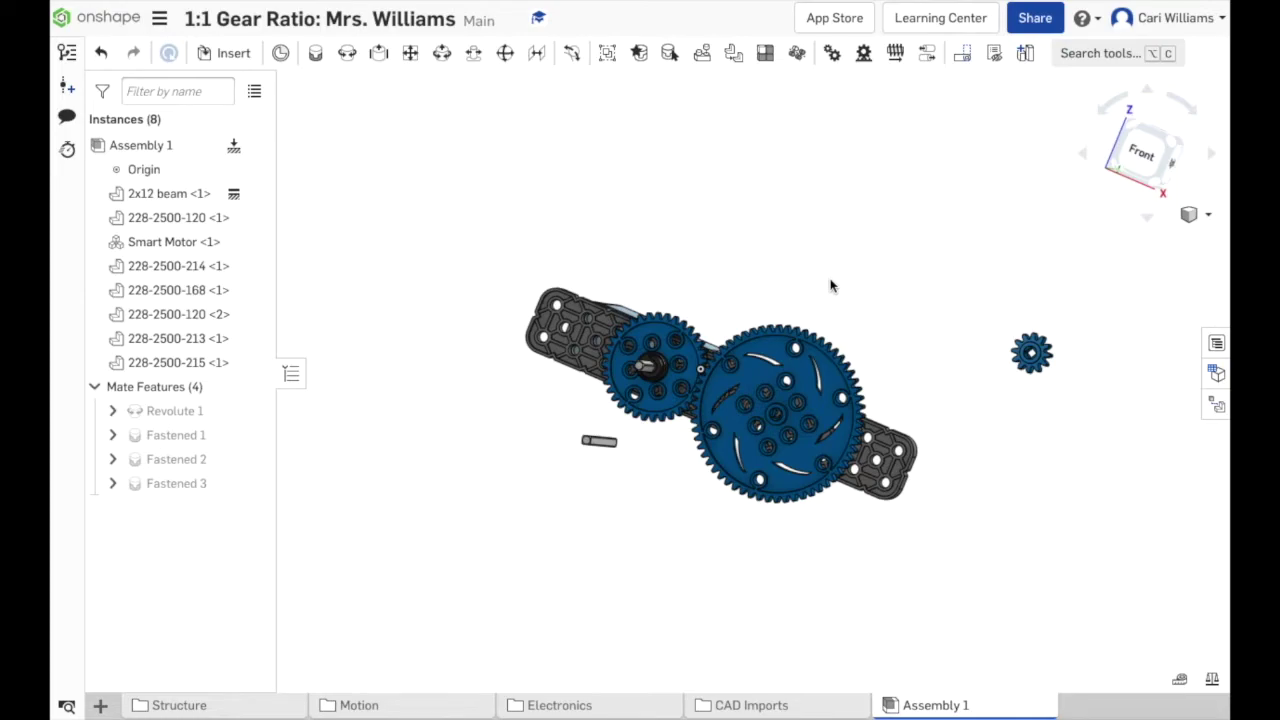
{"action": "left_click", "coordinate": [831, 53]}
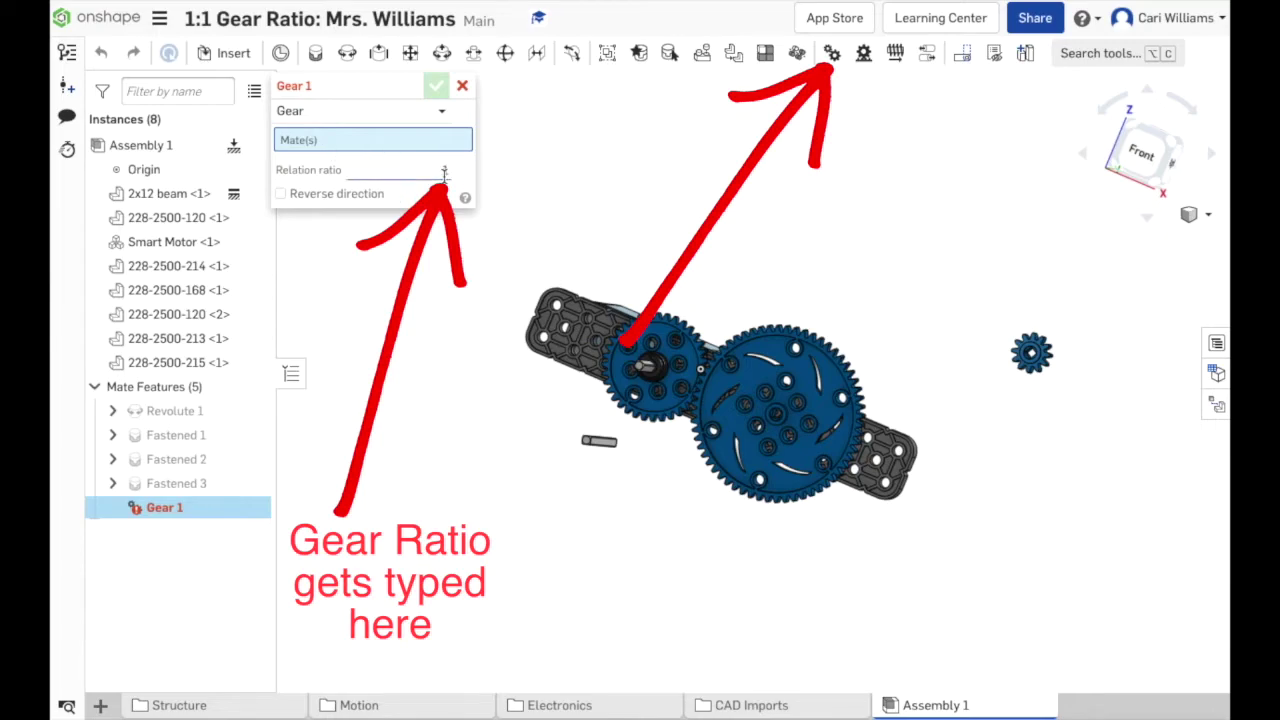
{"action": "key", "text": "Escape"}
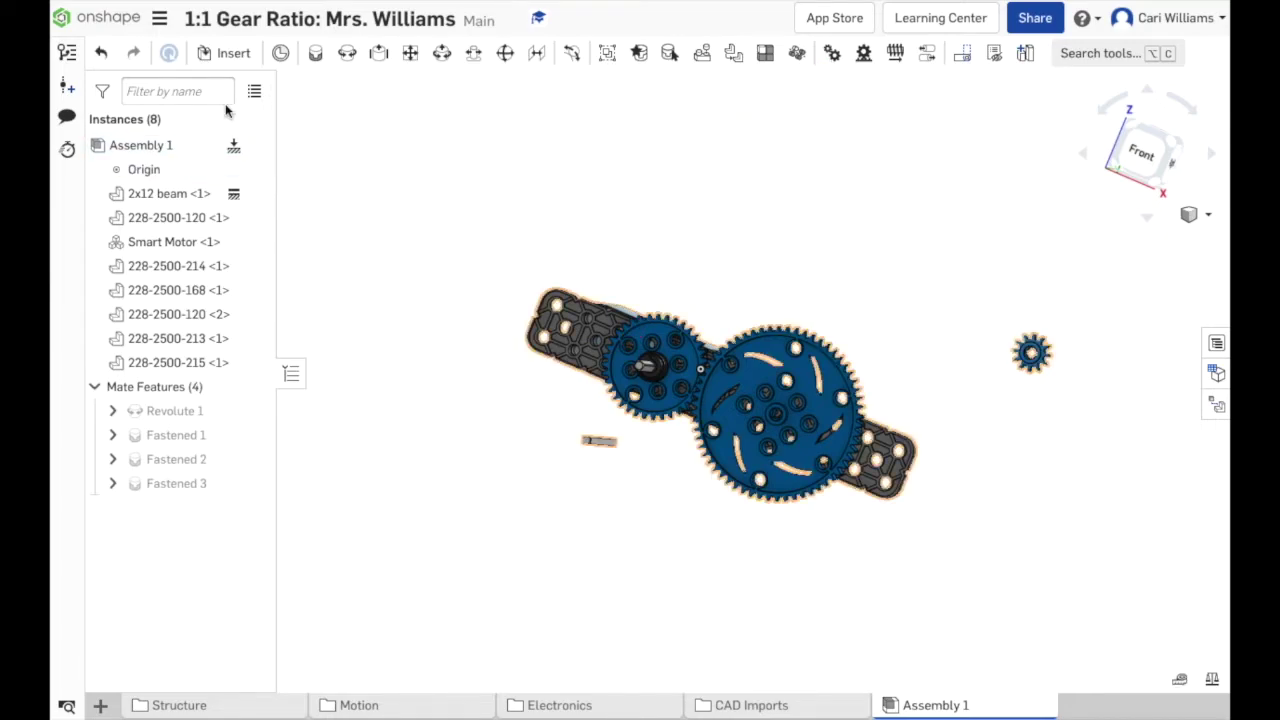
{"action": "left_click", "coordinate": [235, 55]}
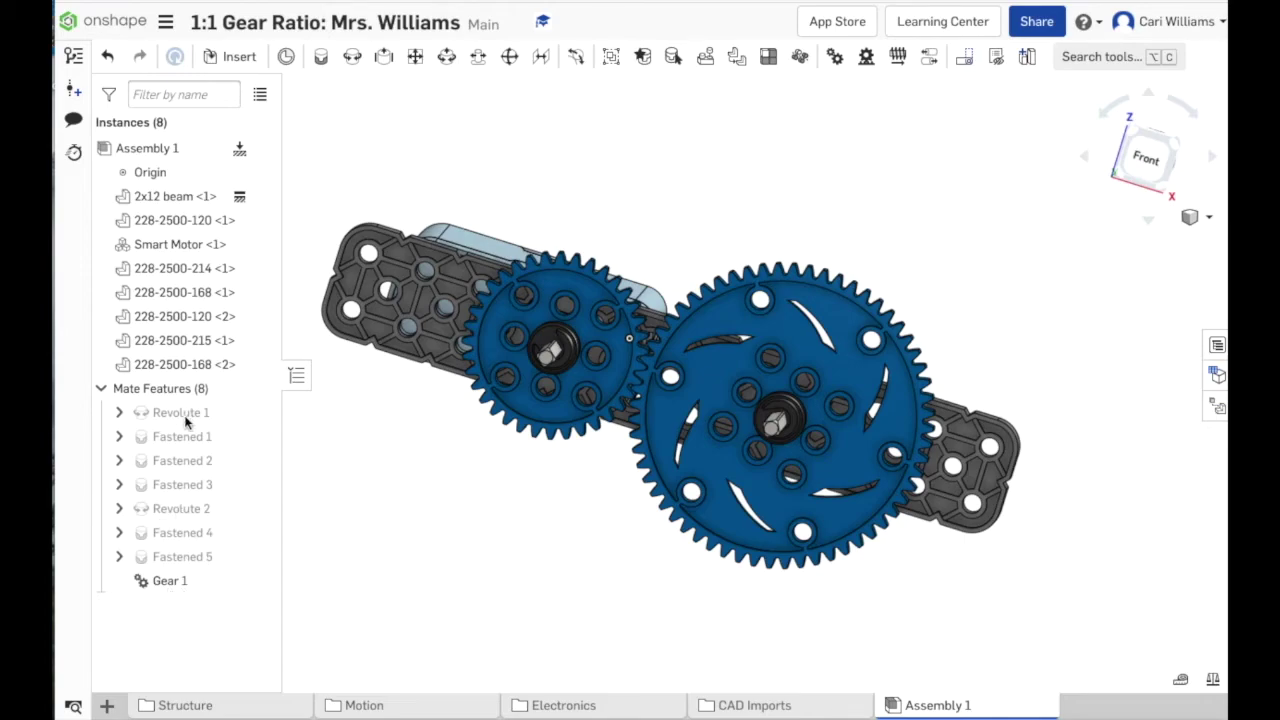
Play the Revolute 2 animation, 0 to 360 deg in Reciprocate mode, so both gears turn.
{"action": "right_click", "coordinate": [185, 510]}
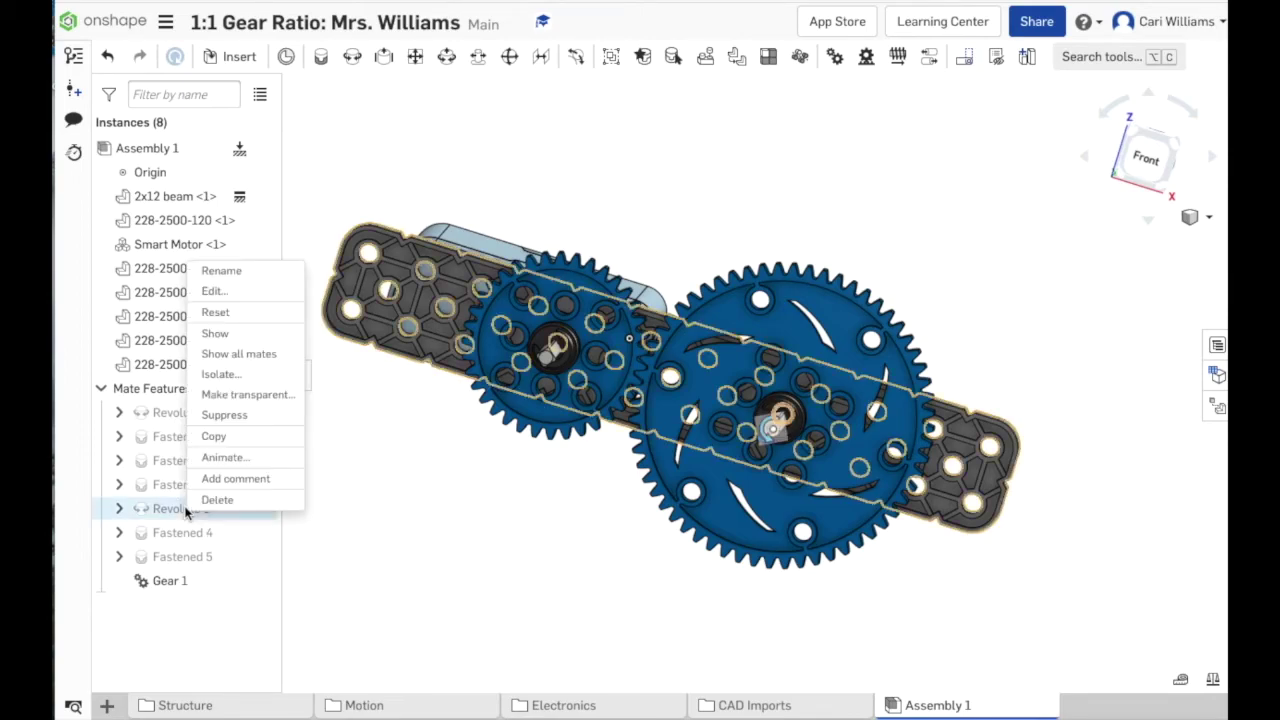
{"action": "left_click", "coordinate": [223, 459]}
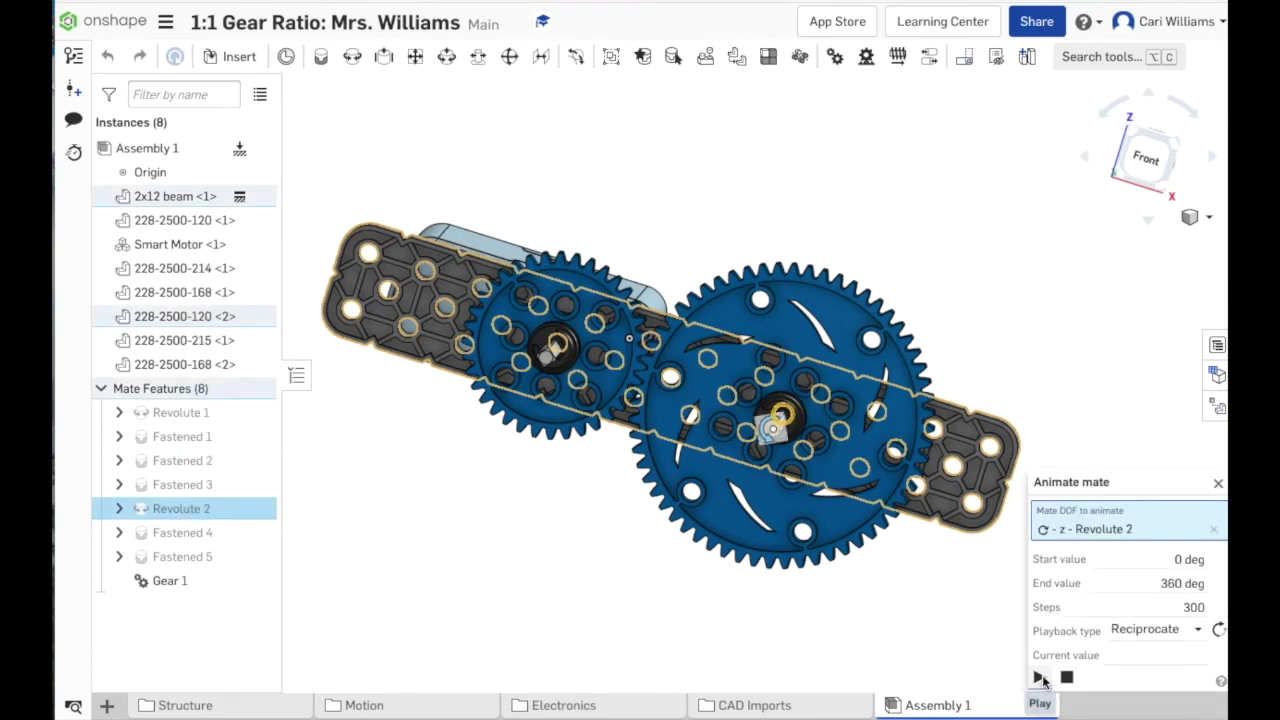
{"action": "left_click", "coordinate": [1040, 678]}
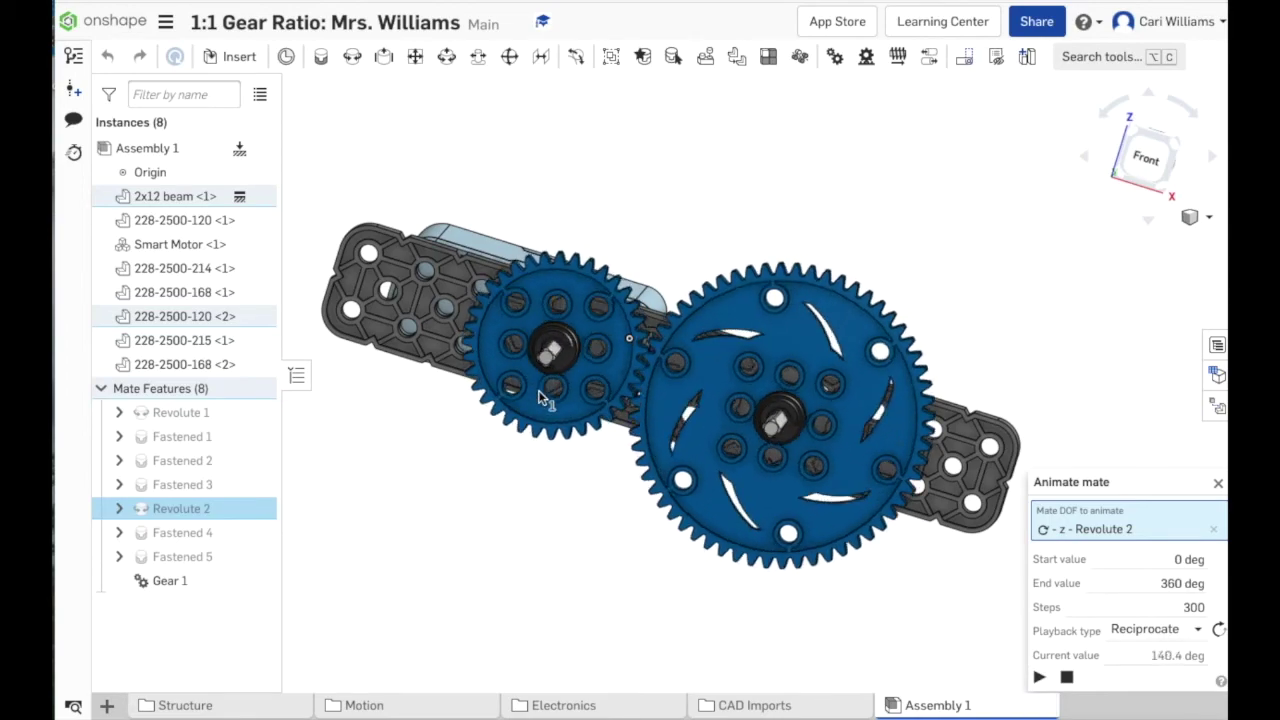